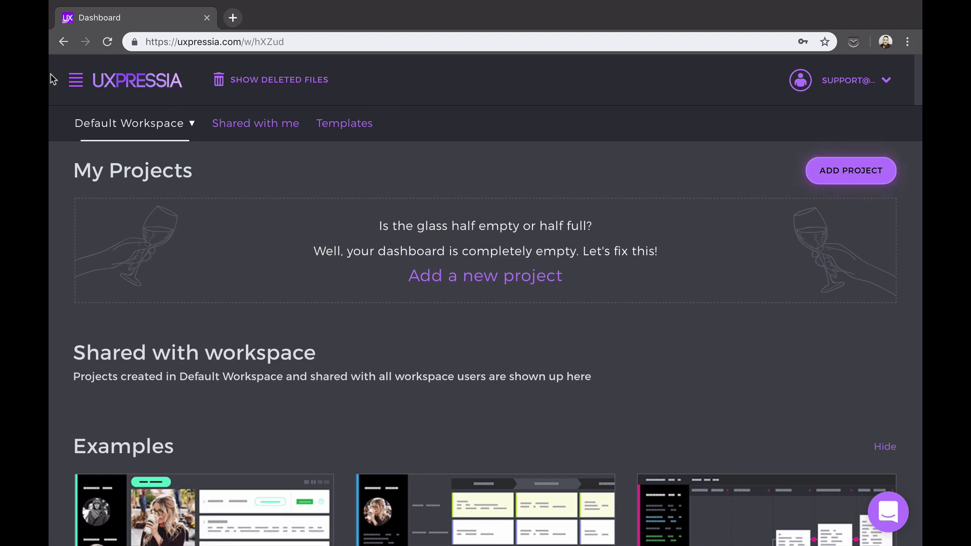
Step: Browse the dashboard: the navigation panel, the shared-with-me projects and the workspace list
left_click(72, 81)
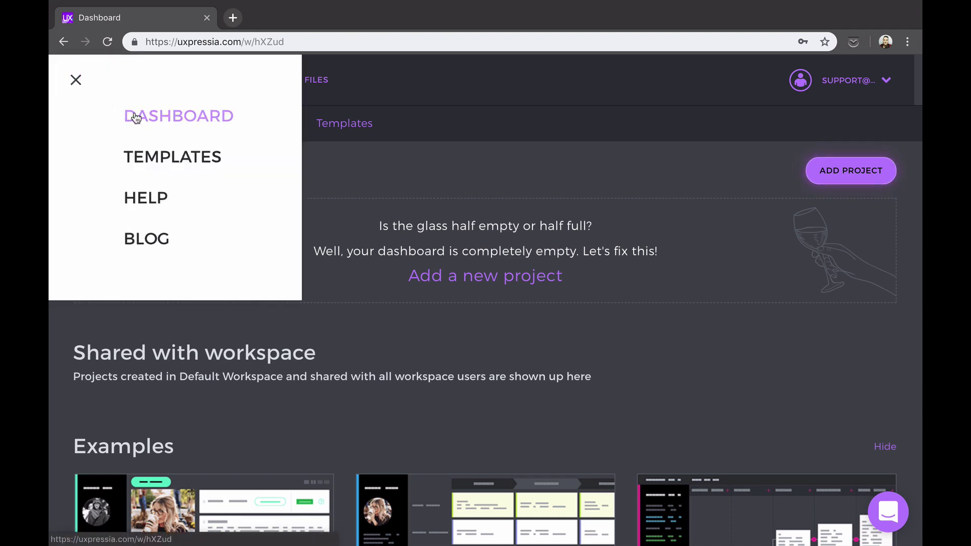
left_click(190, 132)
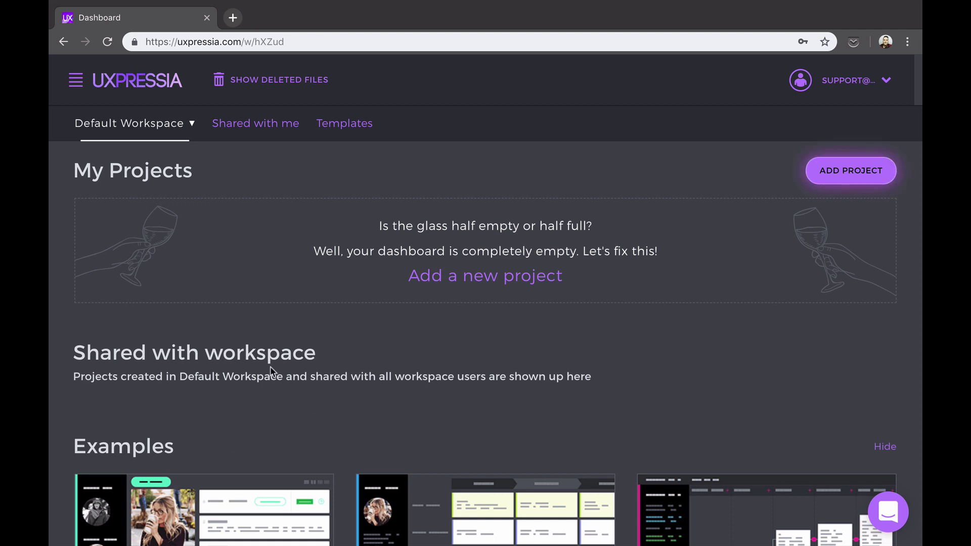
scroll(271, 372, "down", 5)
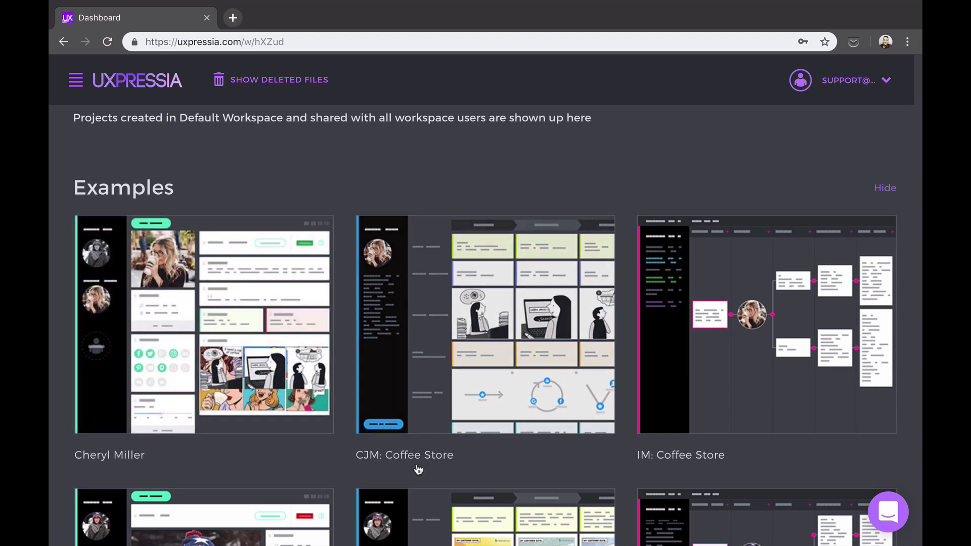
scroll(271, 373, "up", 5)
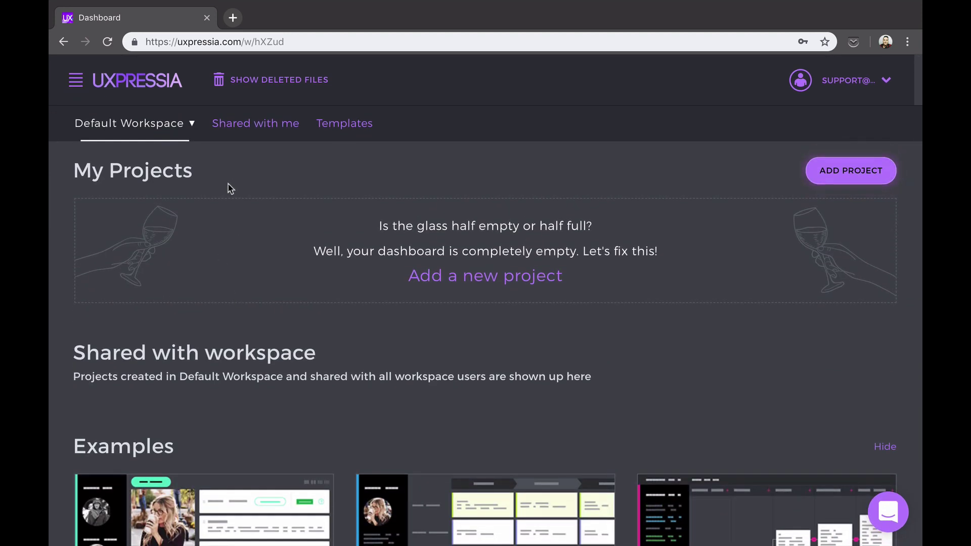
left_click(232, 128)
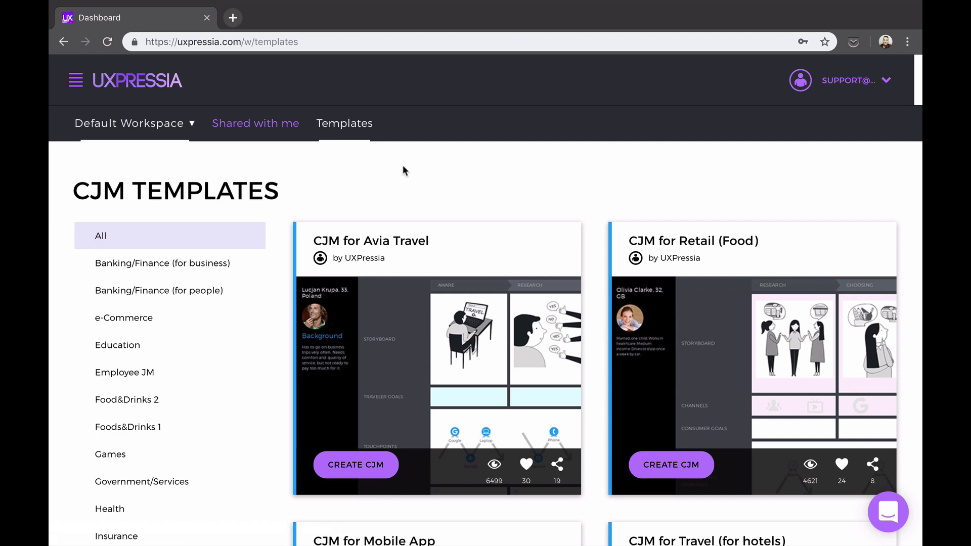
left_click(182, 125)
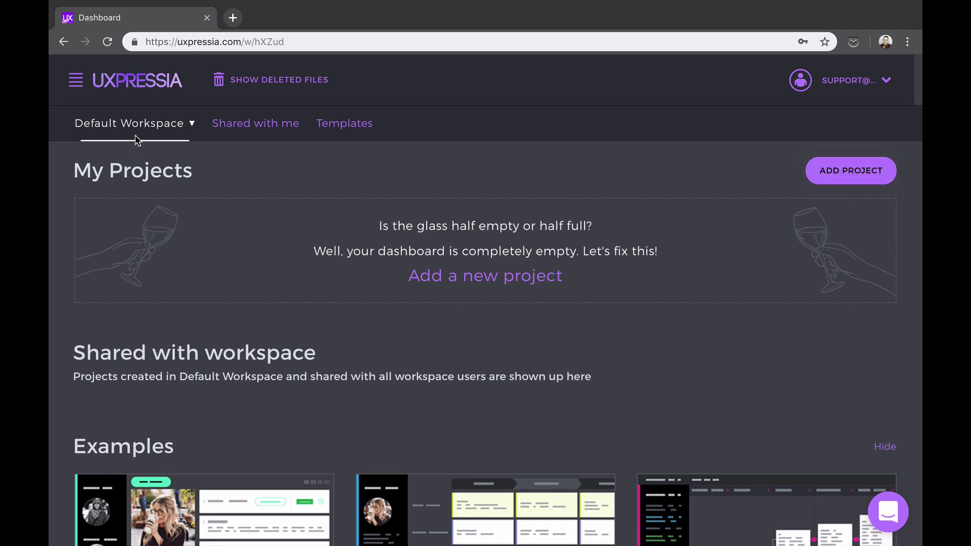
left_click(146, 124)
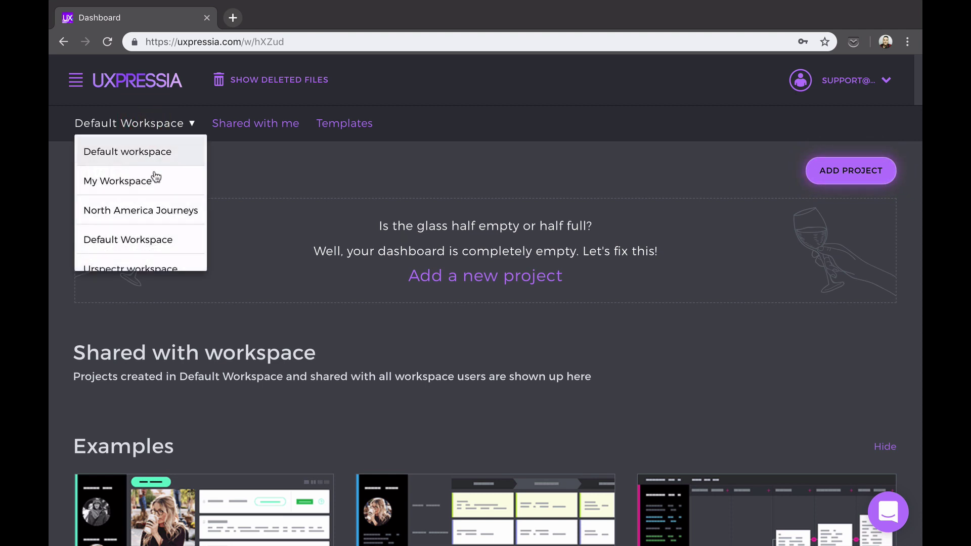
left_click(250, 191)
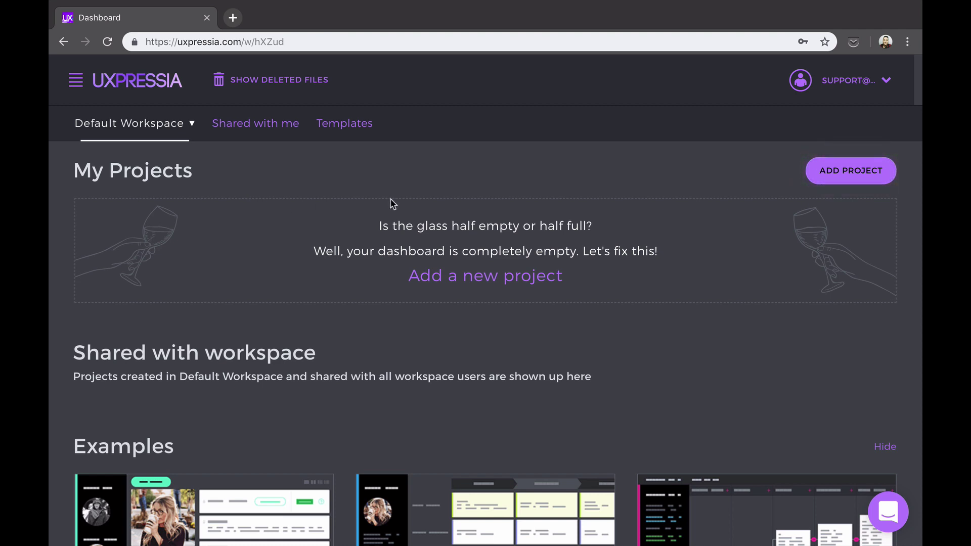
Step: Add a new untitled project, then rename it to 'My Project'
left_click(823, 172)
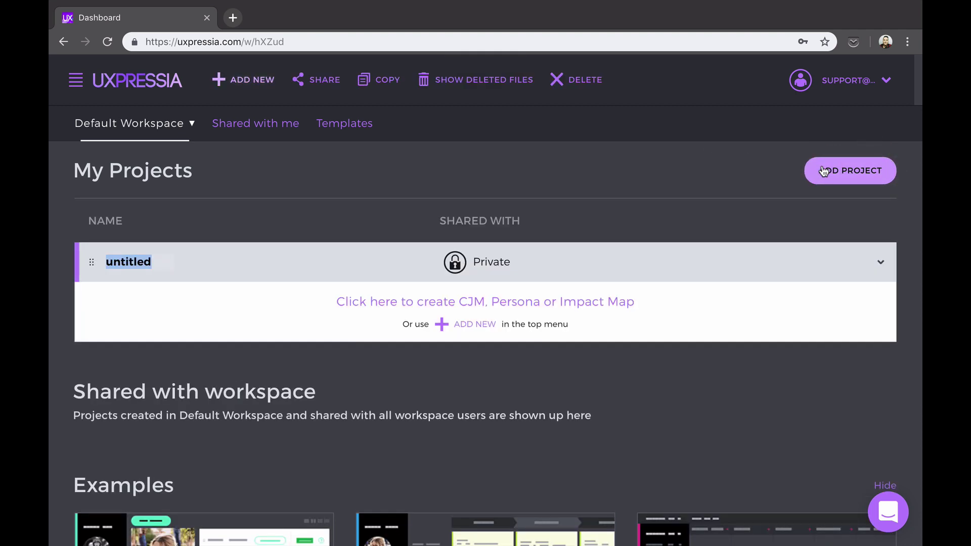
left_click(684, 248)
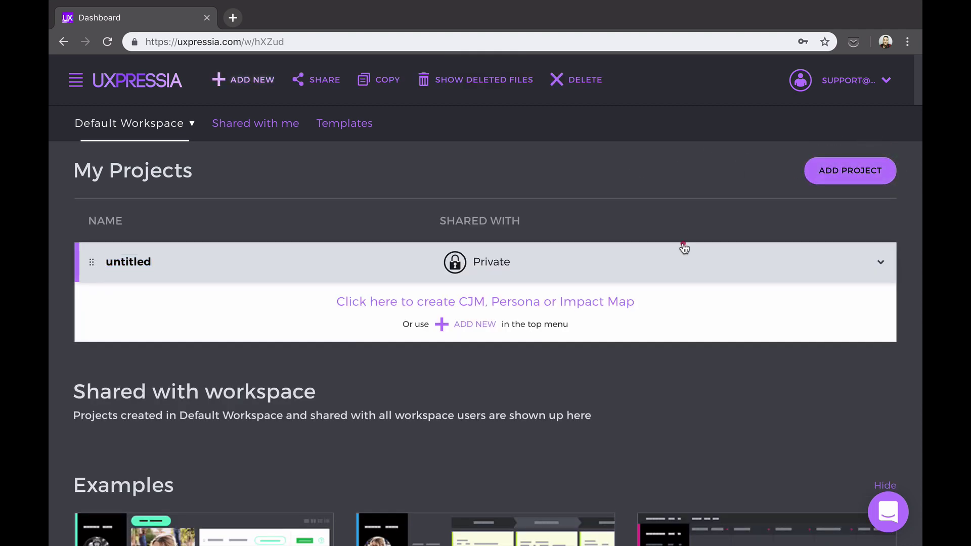
left_click(684, 247)
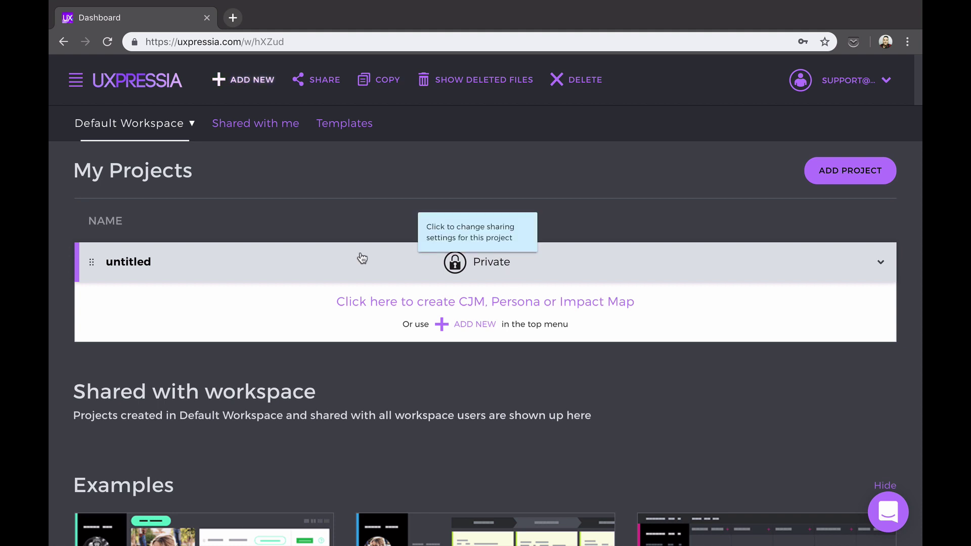
left_click(124, 263)
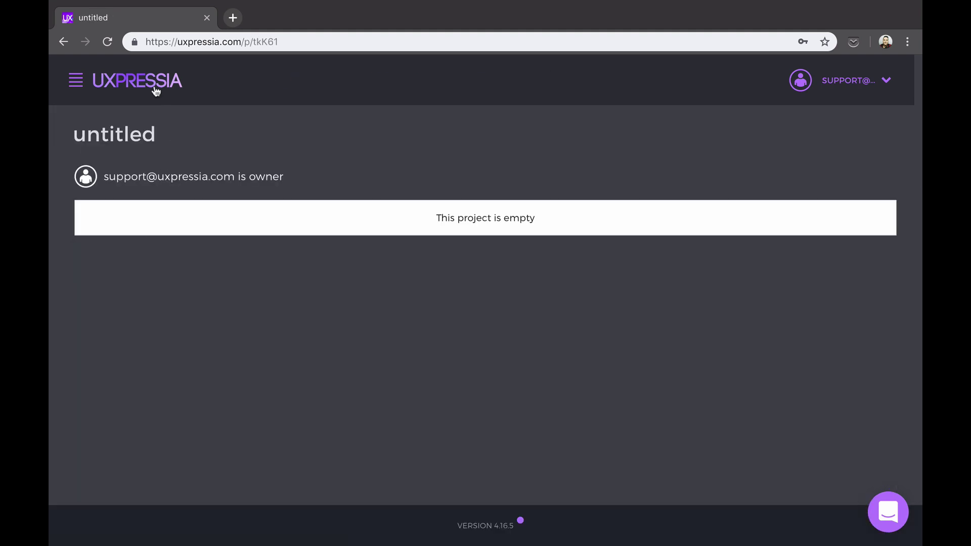
left_click(155, 91)
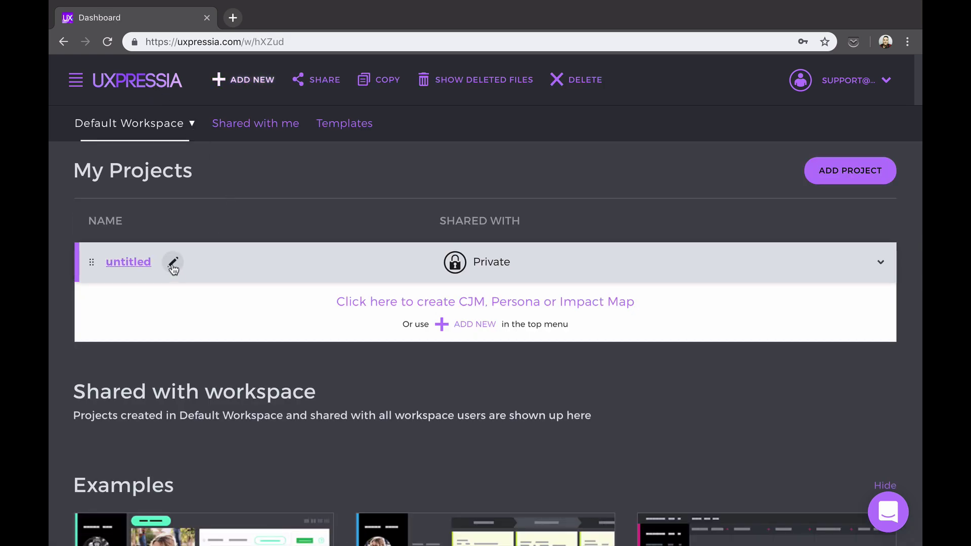
left_click(173, 263)
type("My Project")
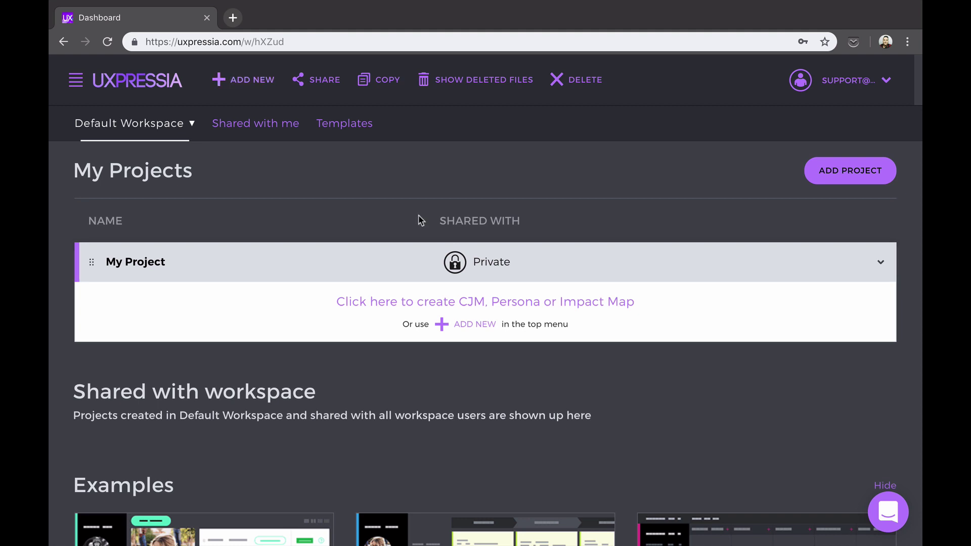
left_click(472, 278)
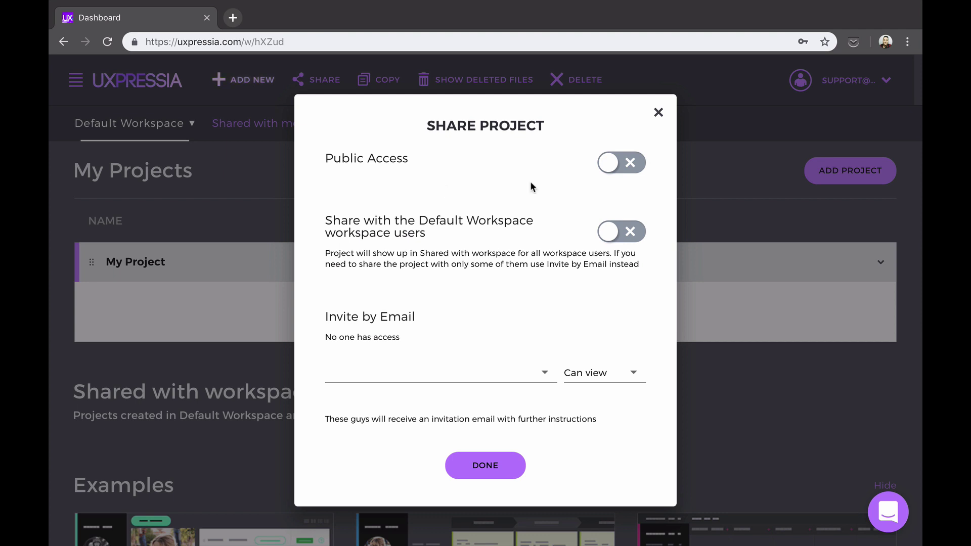
left_click(629, 163)
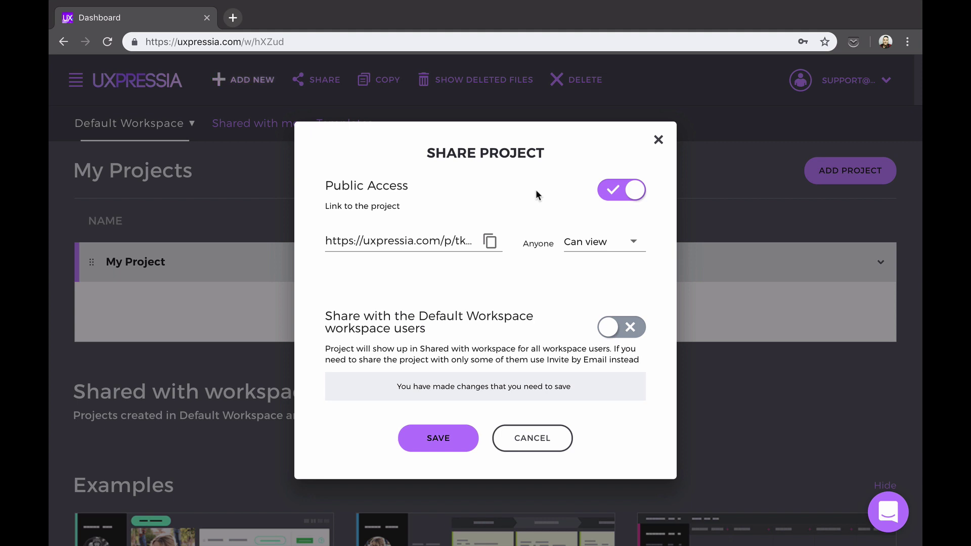
left_click(607, 190)
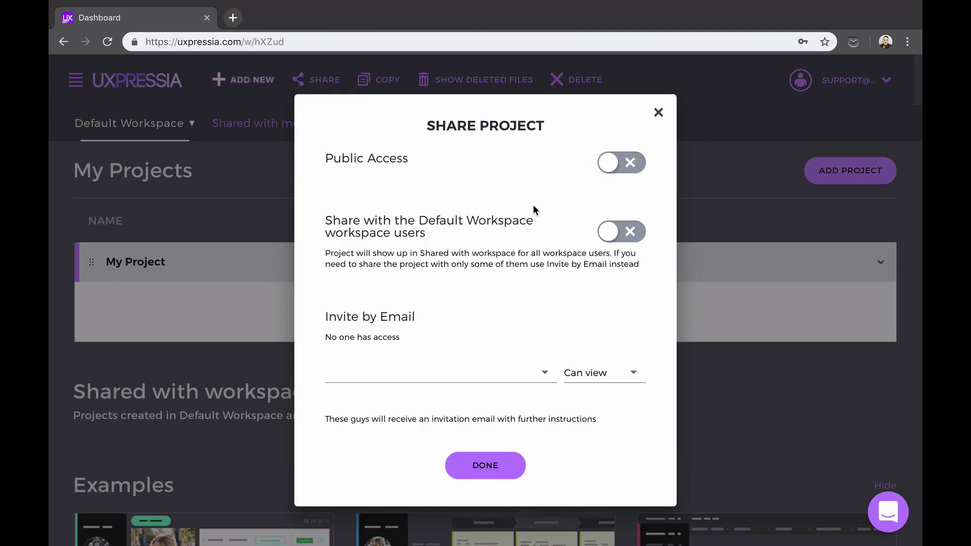
left_click(610, 230)
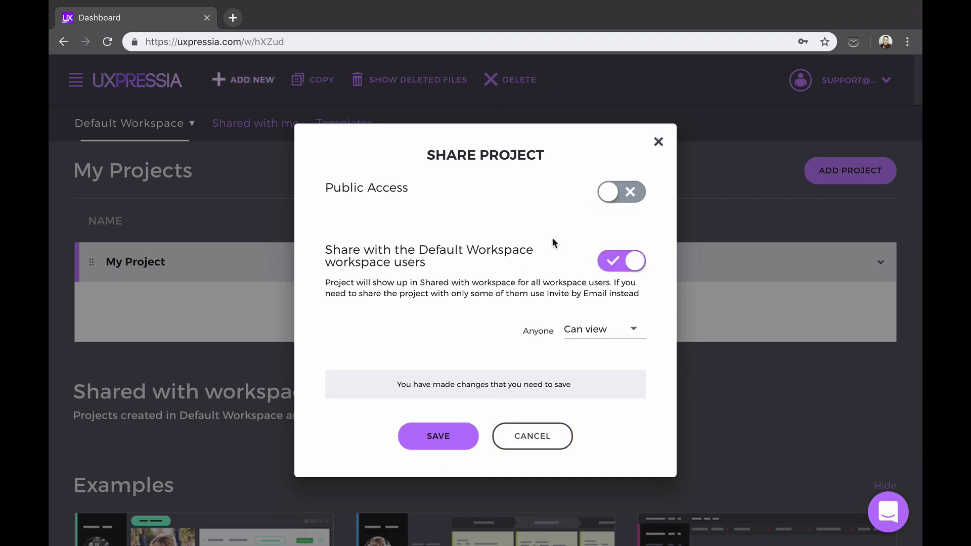
left_click(602, 263)
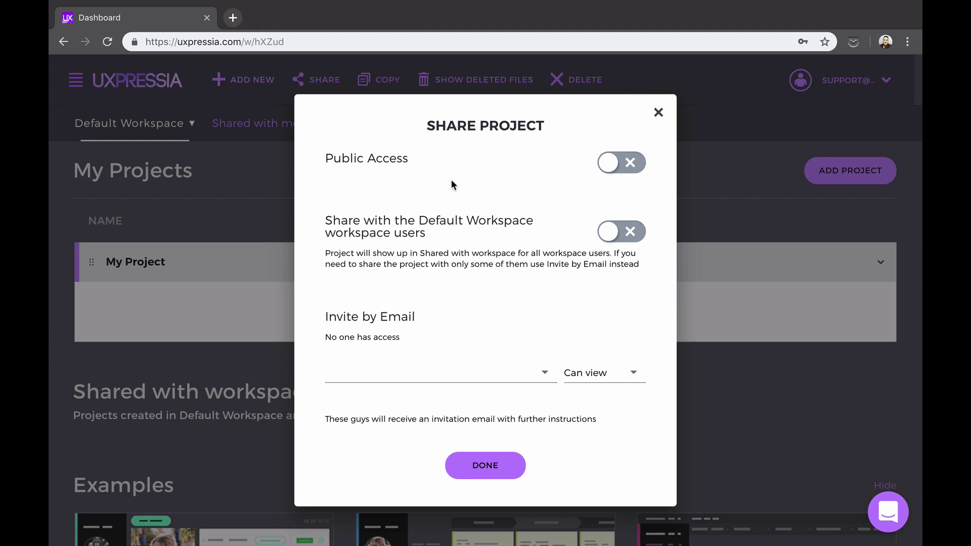
left_click(658, 112)
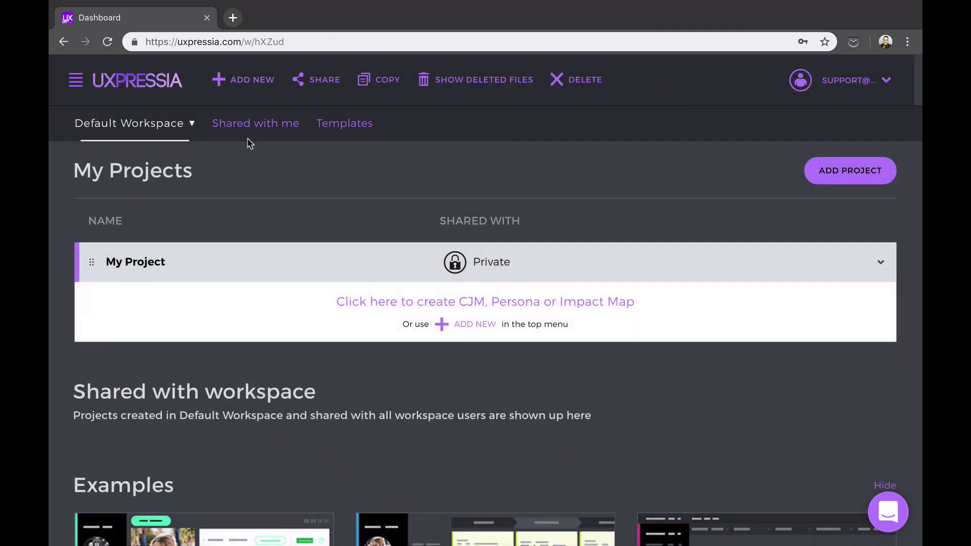
left_click(254, 123)
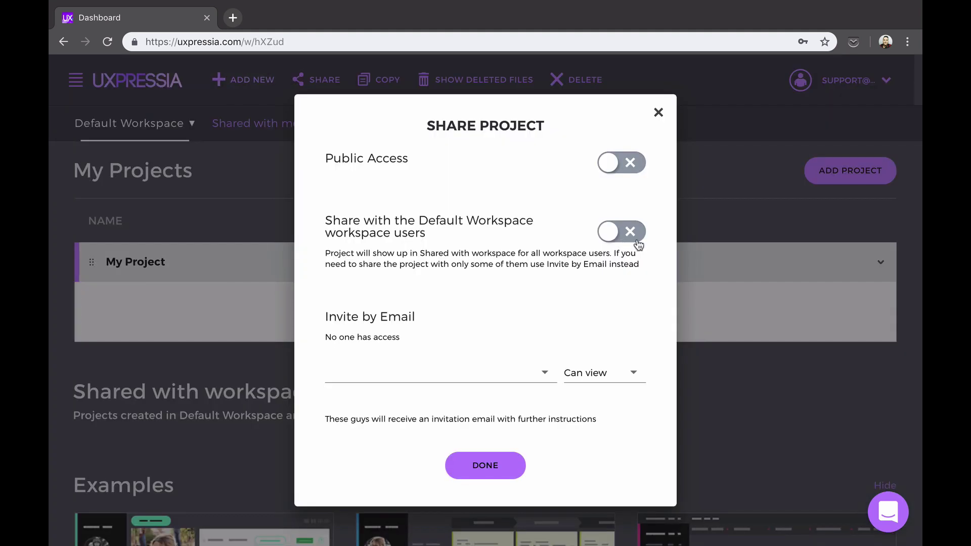
left_click(637, 239)
left_click(632, 329)
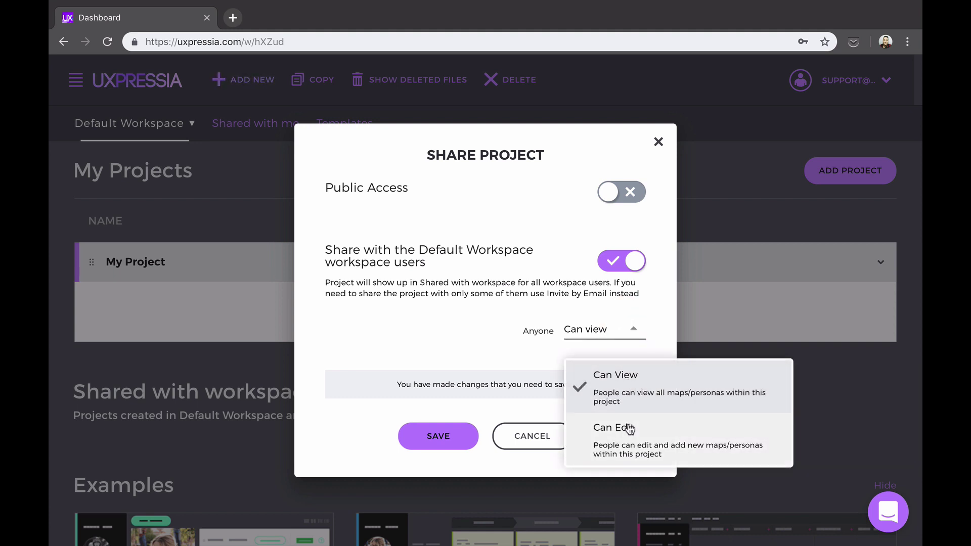
key("Escape")
key("Escape")
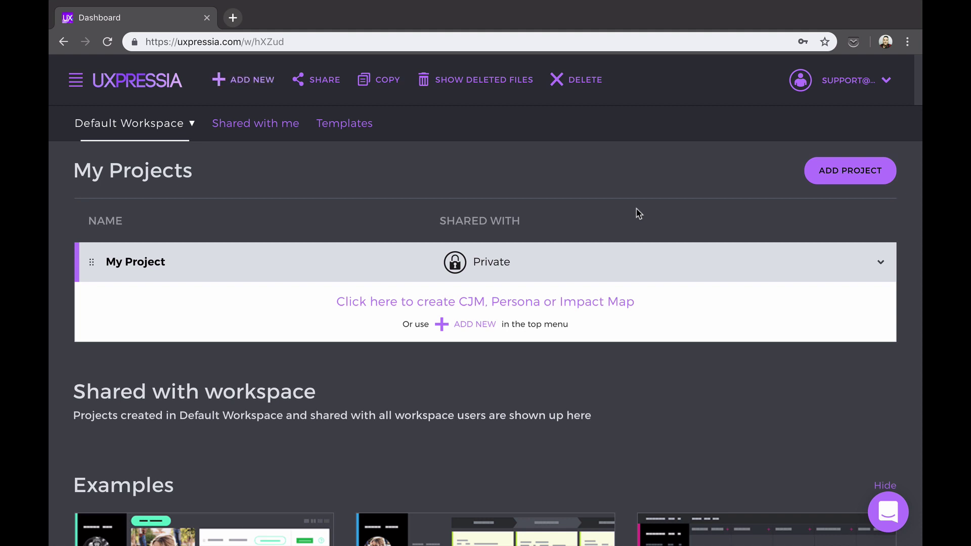
Step: Add a Persona item to My Project and open Persona 1 in the editor
left_click(716, 265)
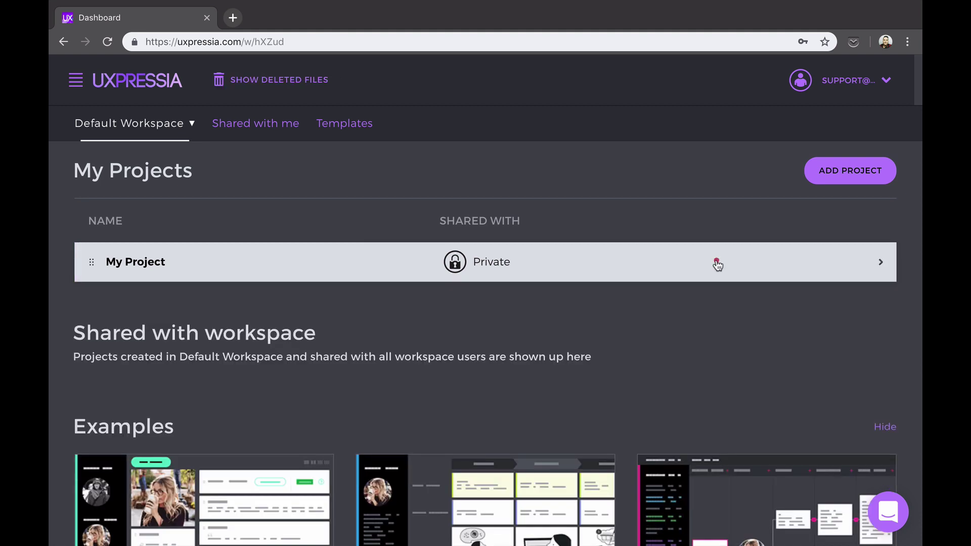
left_click(718, 265)
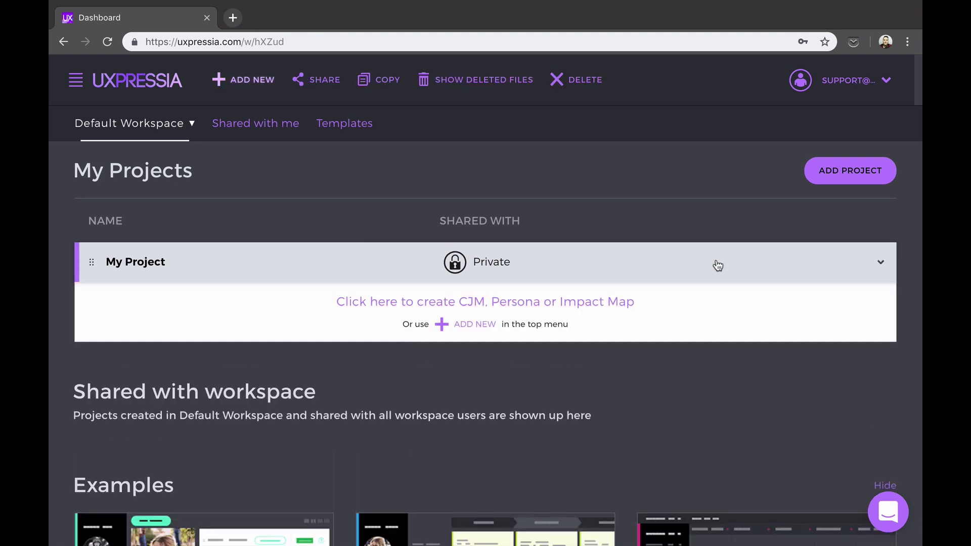
left_click(255, 82)
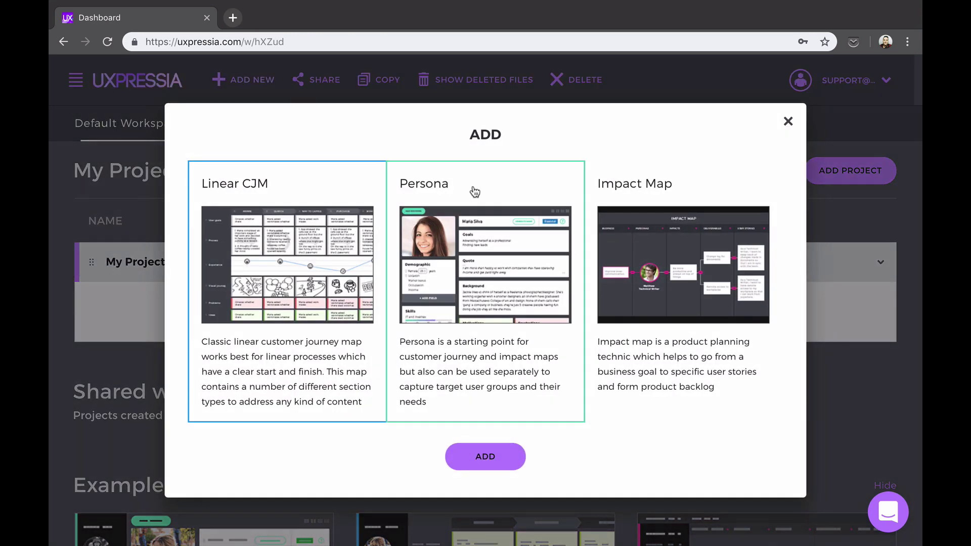
left_click(470, 223)
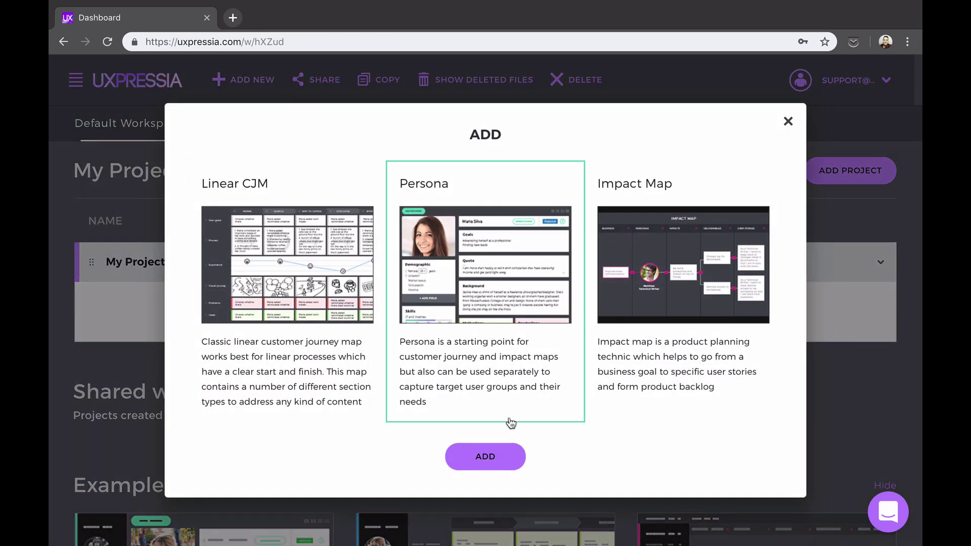
left_click(504, 470)
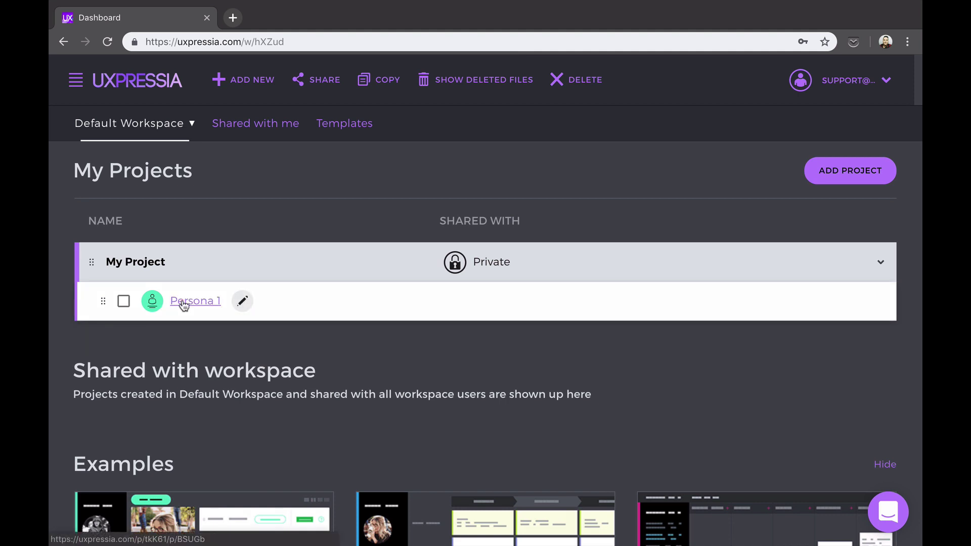
left_click(262, 295)
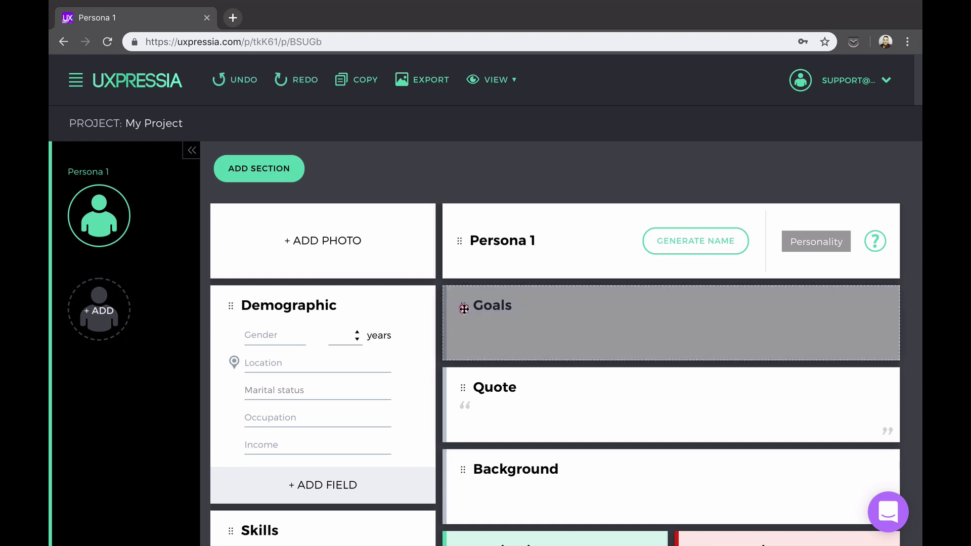
left_click(480, 465)
double_click(485, 387)
type("asdas")
key("ctrl+z")
key("ctrl+z")
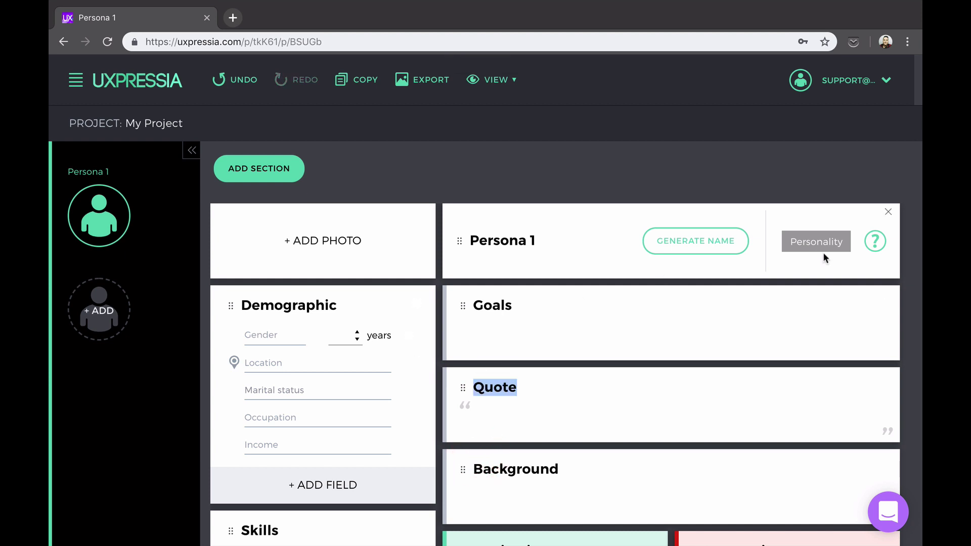
left_click_drag(895, 317, 896, 325)
left_click(446, 336)
left_click(418, 322)
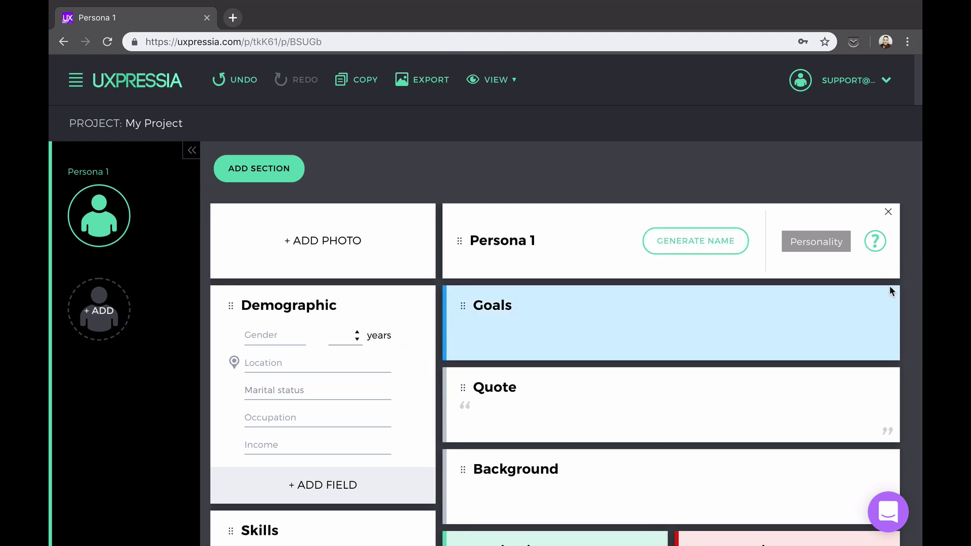
left_click(883, 305)
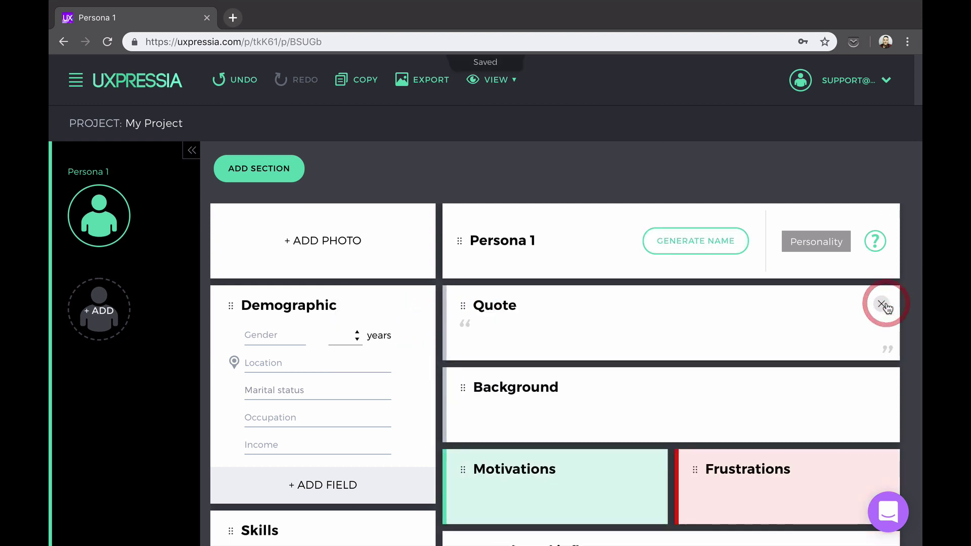
left_click(243, 86)
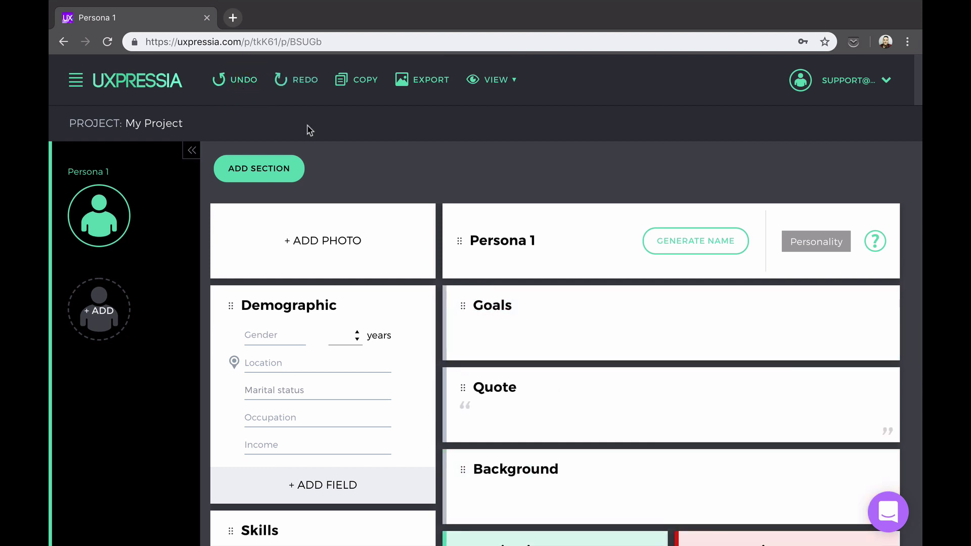
left_click(274, 175)
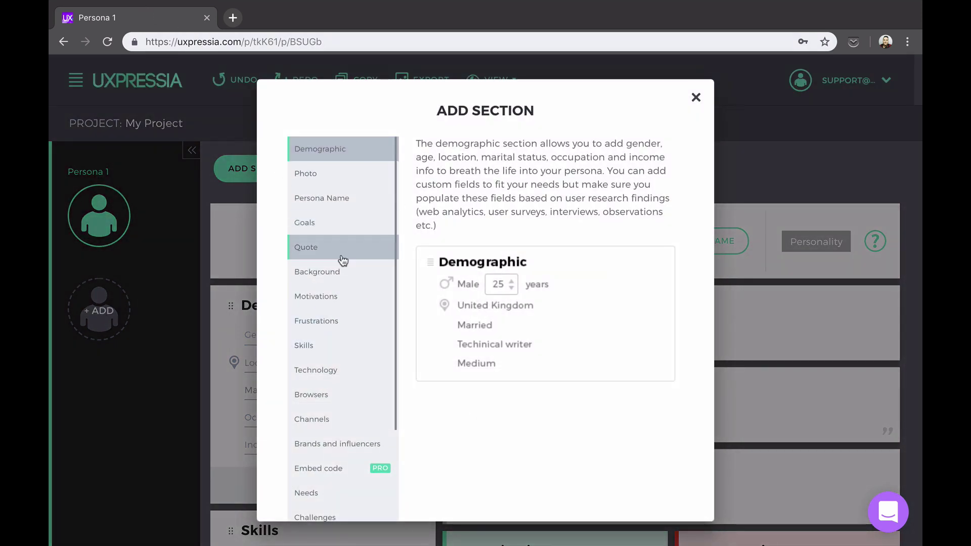
scroll(343, 261, "down", 5)
scroll(342, 260, "up", 5)
left_click(696, 97)
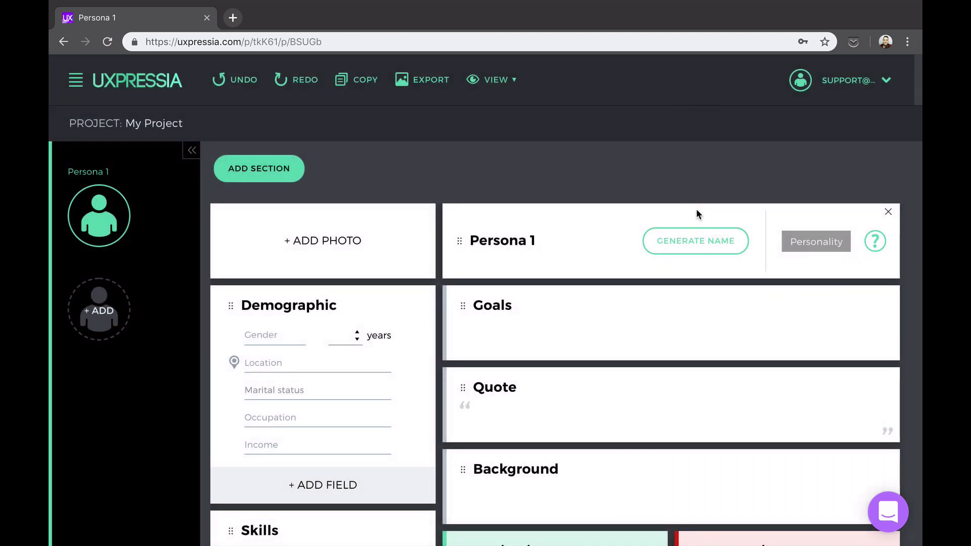
Step: Copy Persona 1 into a Template persona, try reordering it, then return to the persona
left_click(372, 82)
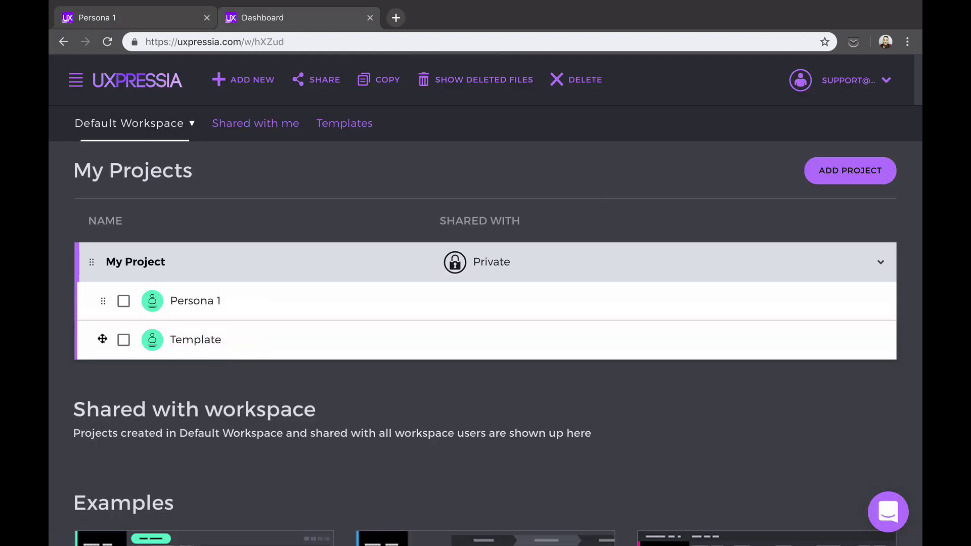
left_click(282, 343)
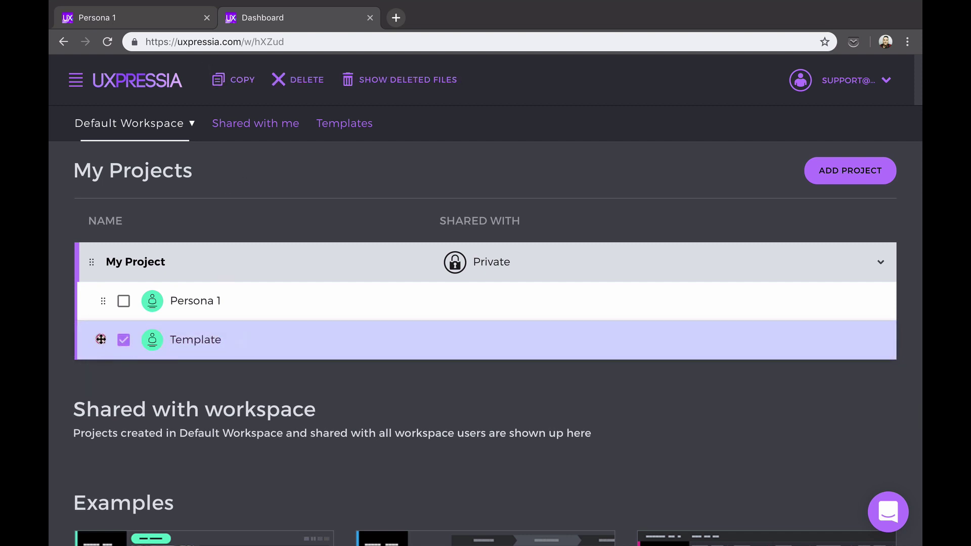
left_click_drag(96, 338, 144, 354)
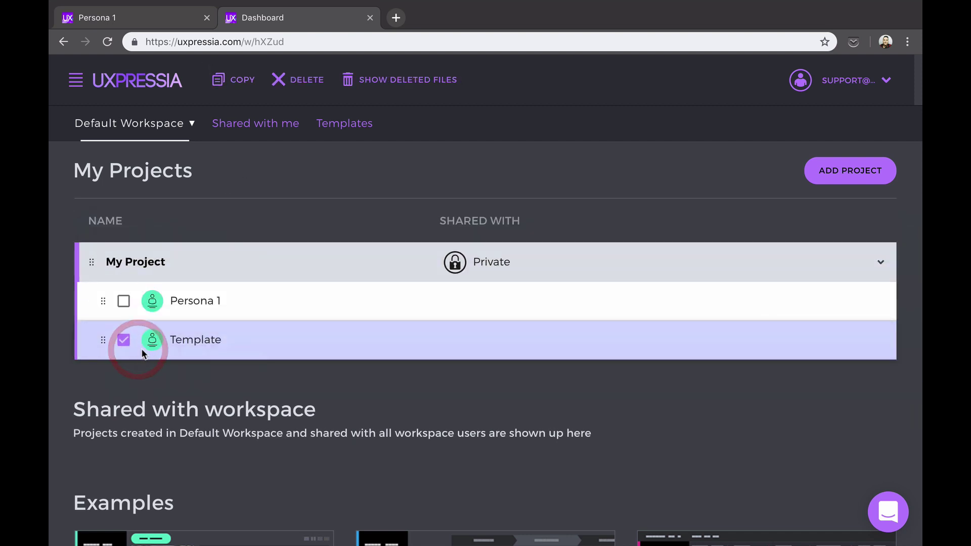
left_click(370, 18)
scroll(450, 246, "down", 1)
scroll(450, 246, "down", 1)
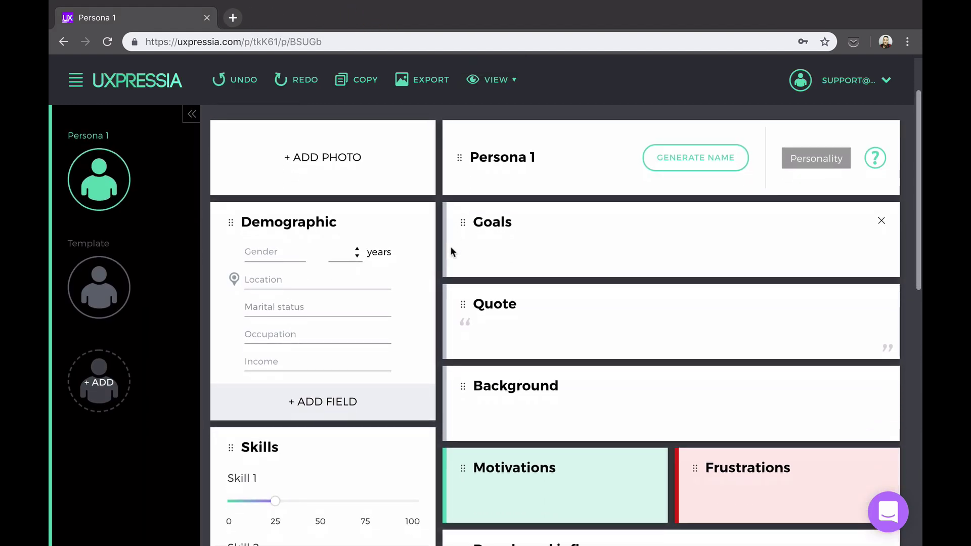
Step: Give the persona a randomly generated full name
left_click(668, 156)
left_click(532, 232)
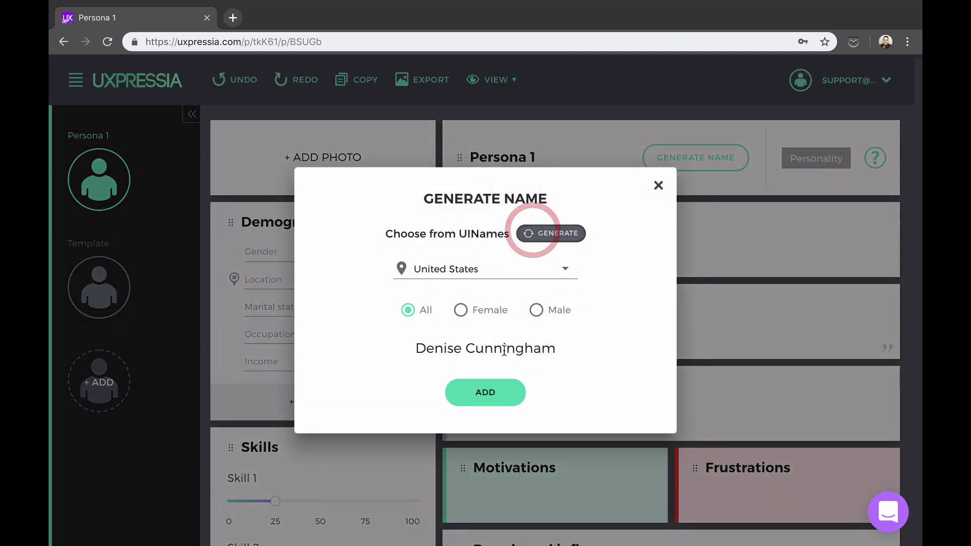
left_click(501, 393)
Step: Set the persona photo to the third generated male face from the presets
left_click(347, 177)
left_click(565, 328)
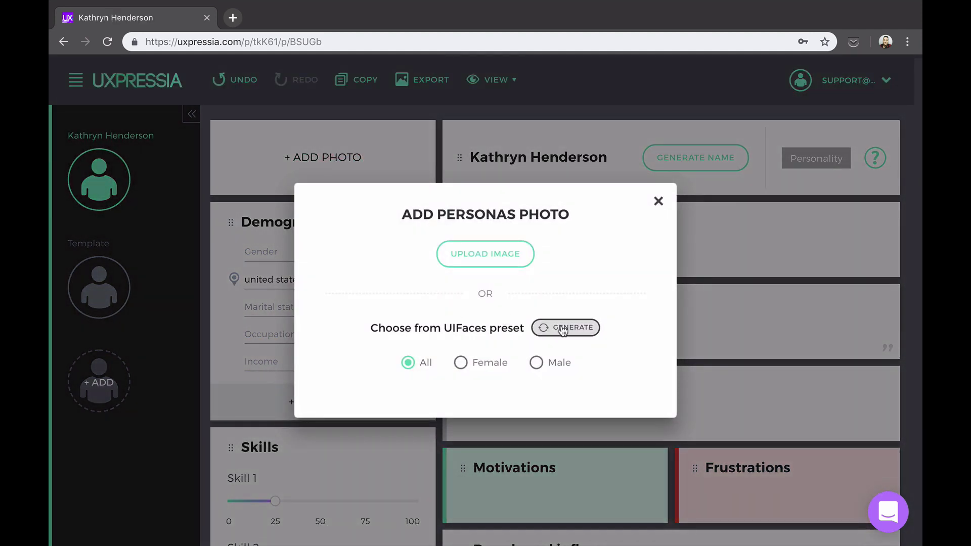
left_click(557, 332)
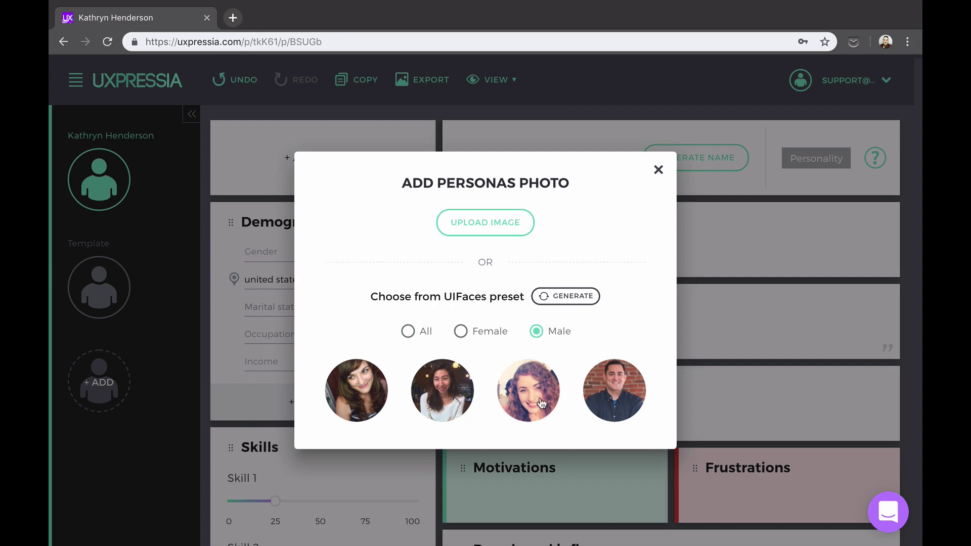
left_click(541, 403)
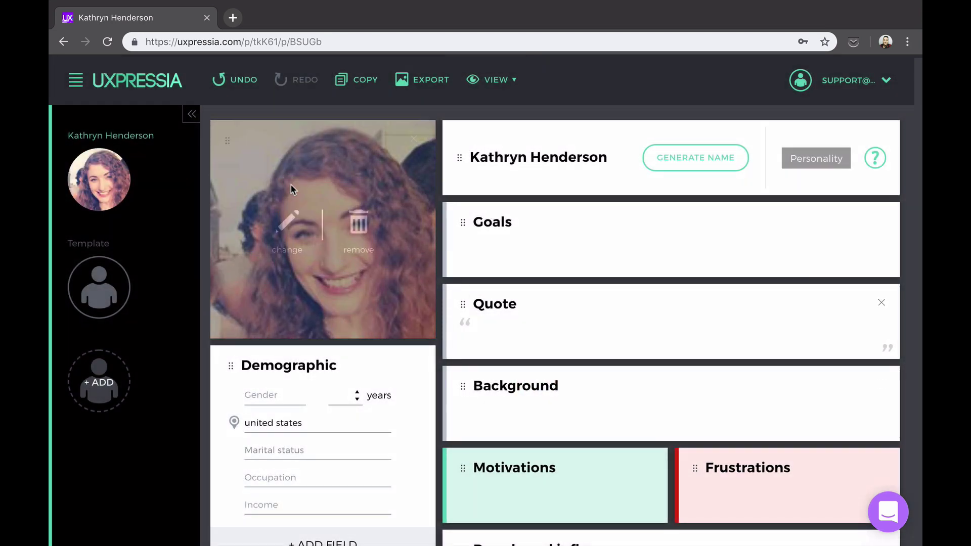
left_click(304, 211)
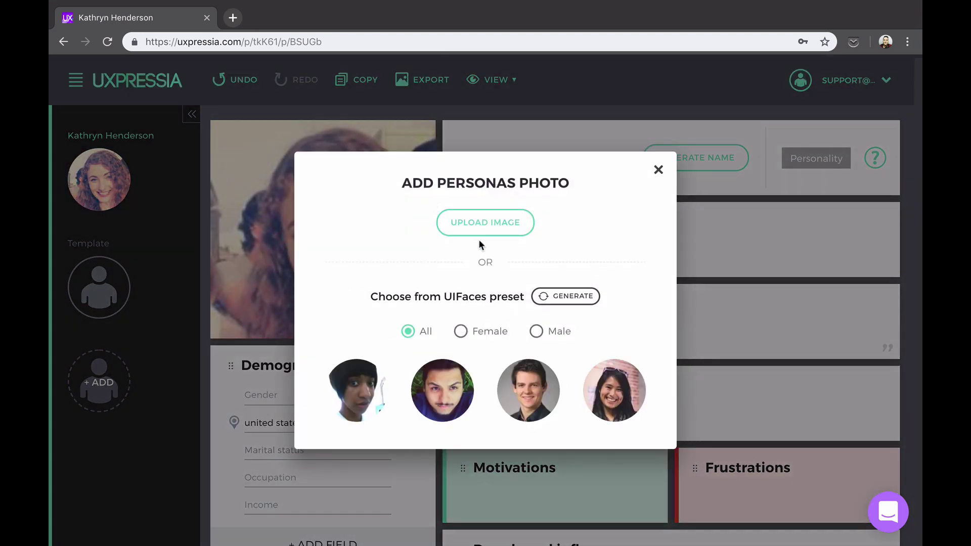
left_click(658, 171)
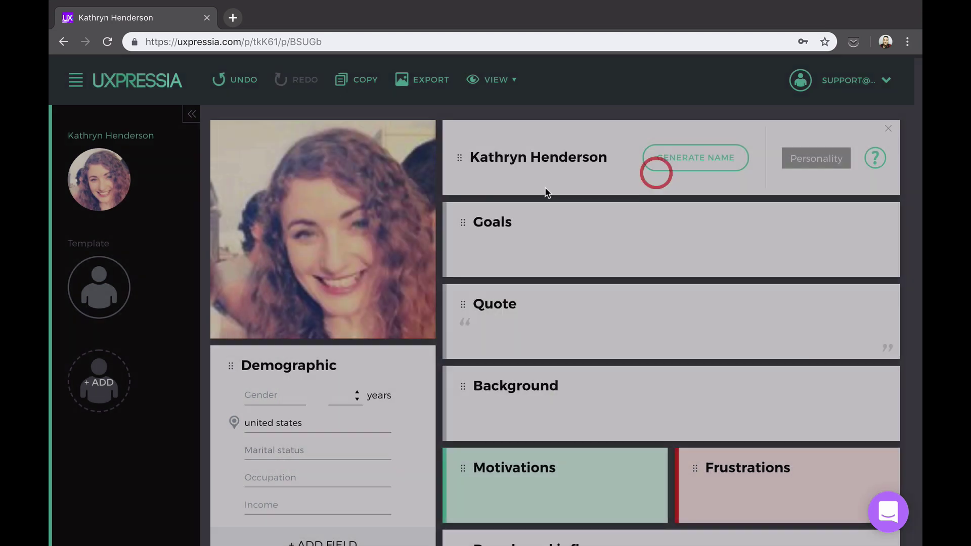
left_click(542, 140)
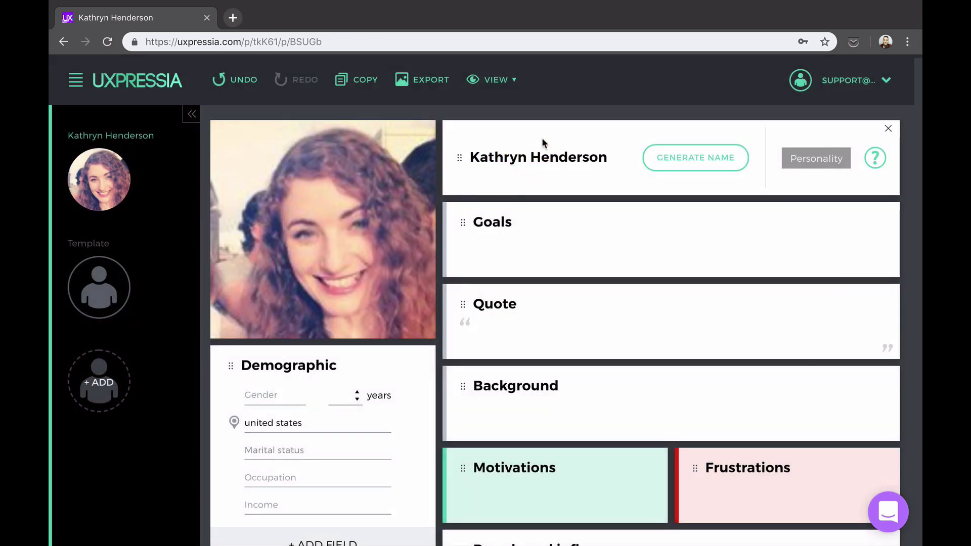
scroll(541, 138, "down", 3)
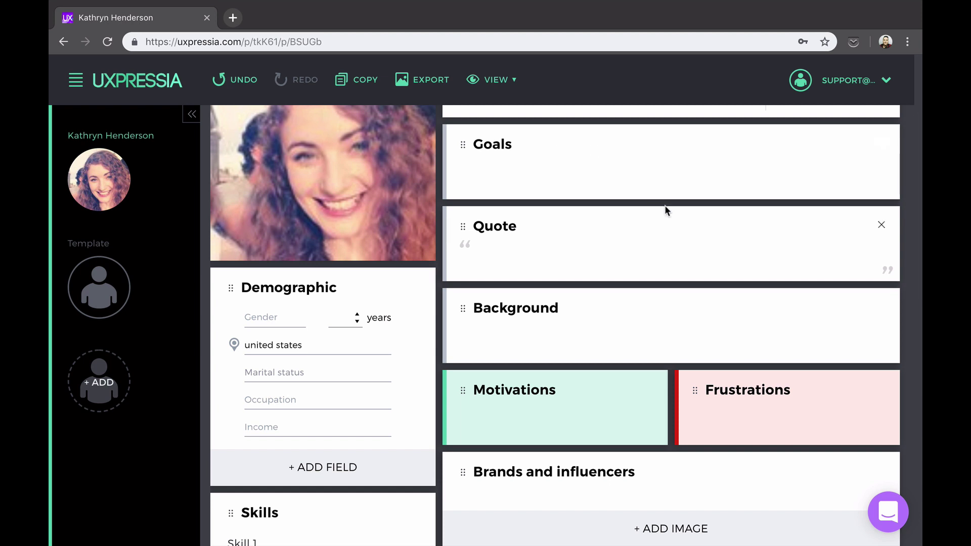
Step: Lower Skill 4 from 100 to about 42 and mark the tablet as Android
scroll(666, 209, "down", 2)
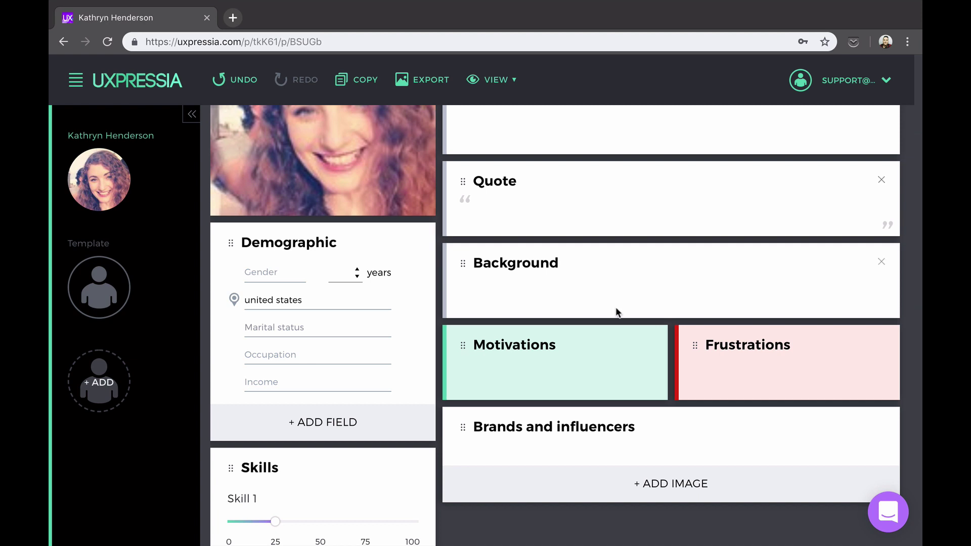
scroll(615, 307, "down", 3)
scroll(616, 312, "down", 5)
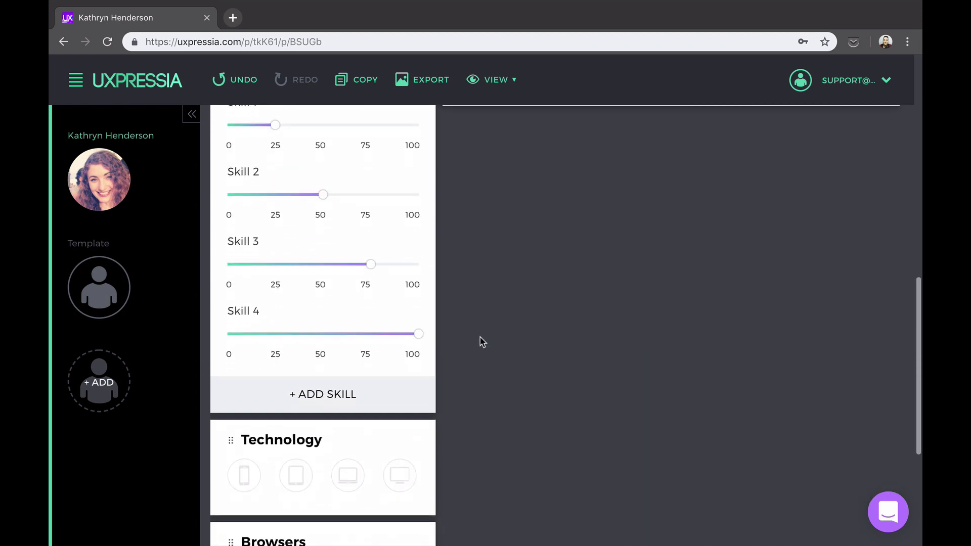
left_click_drag(414, 317, 306, 315)
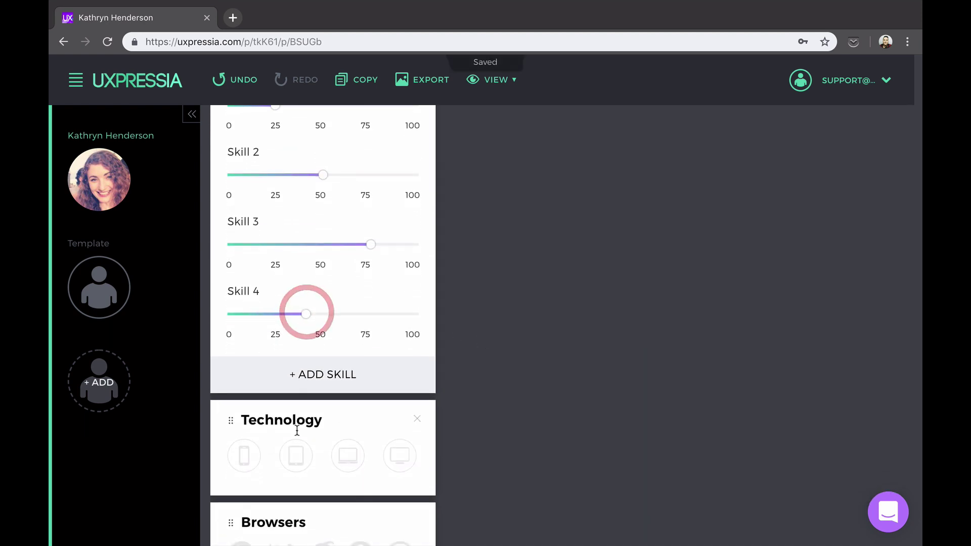
left_click(296, 453)
left_click(309, 380)
Step: Type test text 'asdasd' into the Quote, then delete it again
scroll(485, 354, "up", 9)
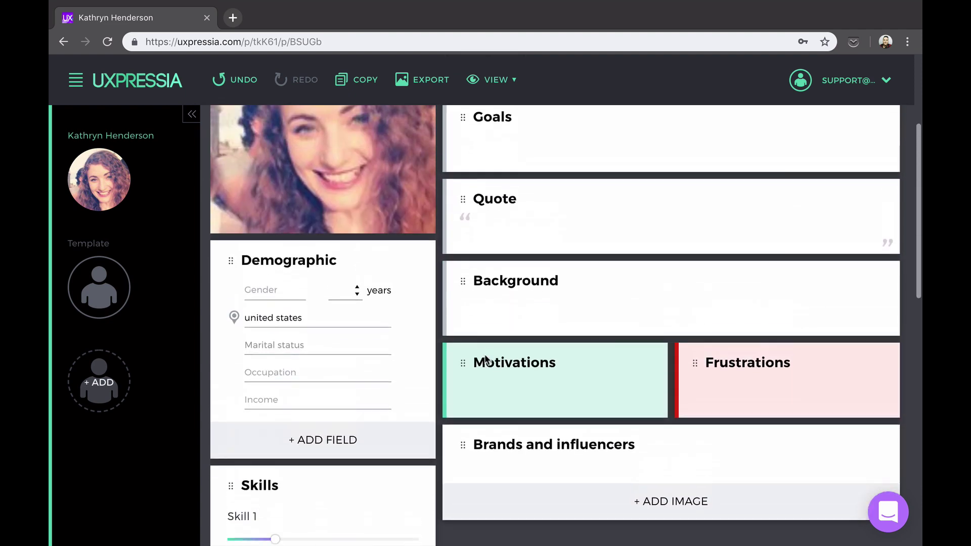
left_click(511, 249)
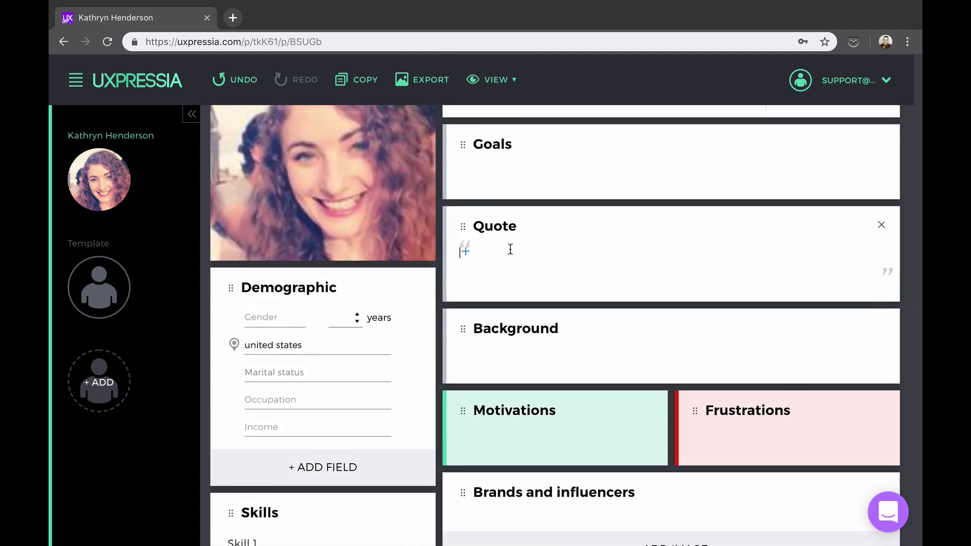
left_click(465, 251)
left_click(529, 270)
left_click(517, 264)
type("asdasd")
double_click(485, 255)
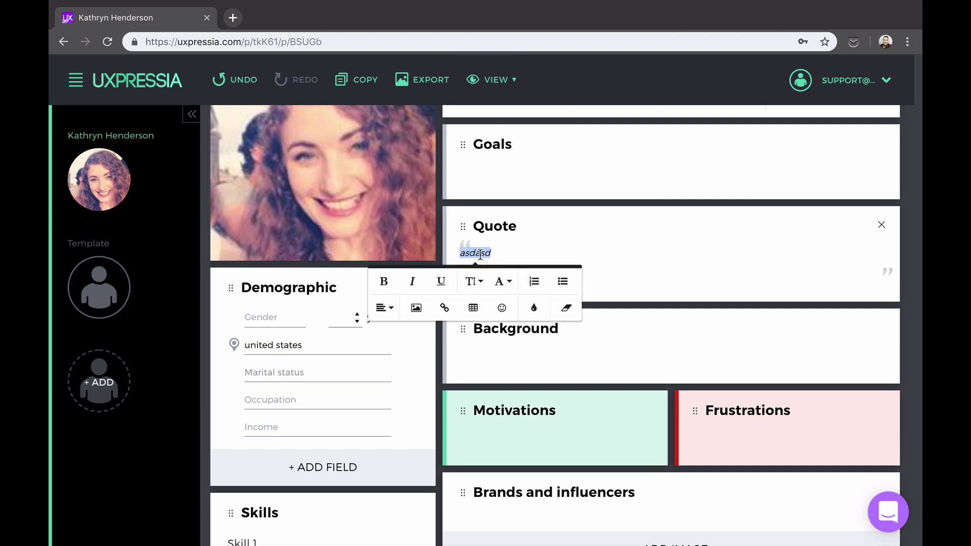
key("BackSpace")
scroll(485, 233, "up", 3)
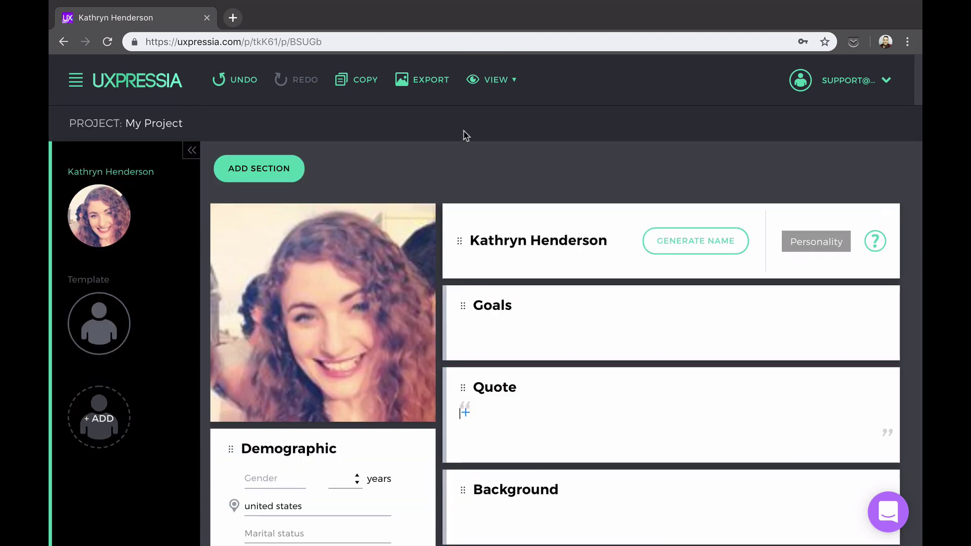
Step: Undo and redo the Quote text deletion
left_click(234, 80)
left_click(296, 80)
scroll(464, 182, "down", 1)
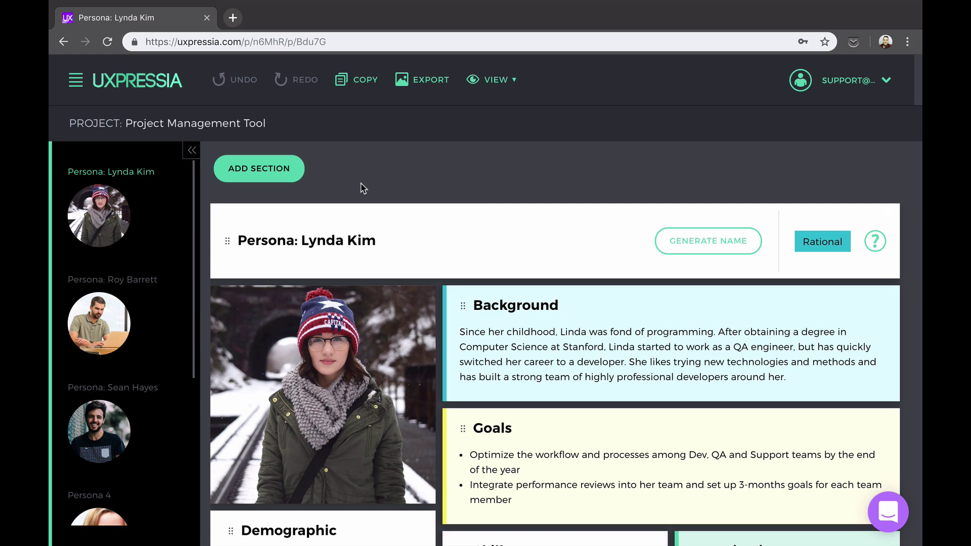
Step: In the Project Management Tool example, view the second persona, then all personas
left_click(100, 335)
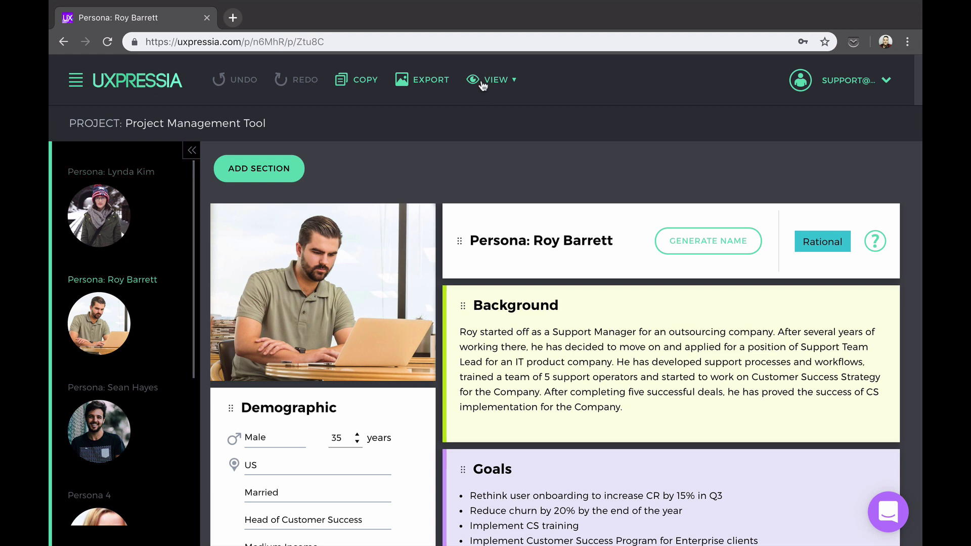
left_click(510, 77)
left_click(515, 141)
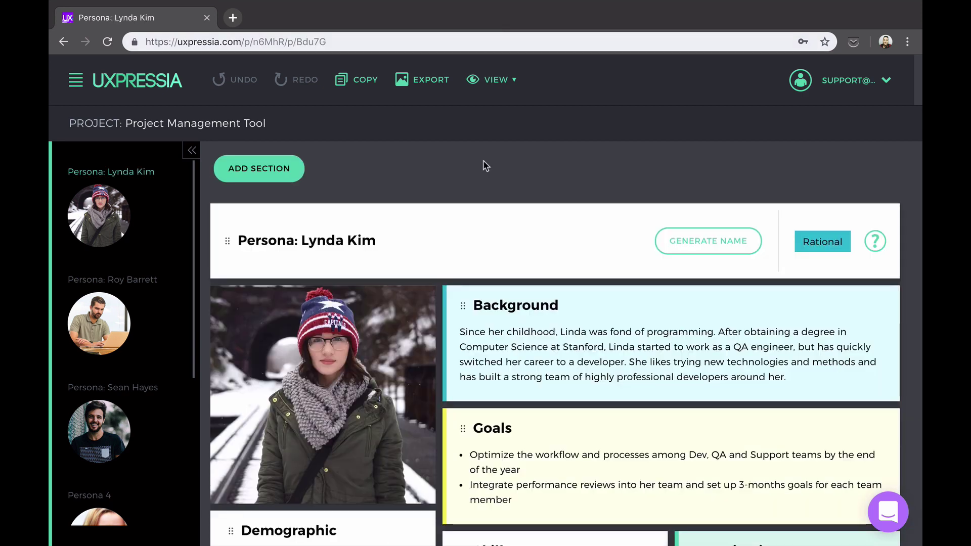
Step: Export the persona as a printer-friendly PDF and scroll through the exported document
left_click(417, 83)
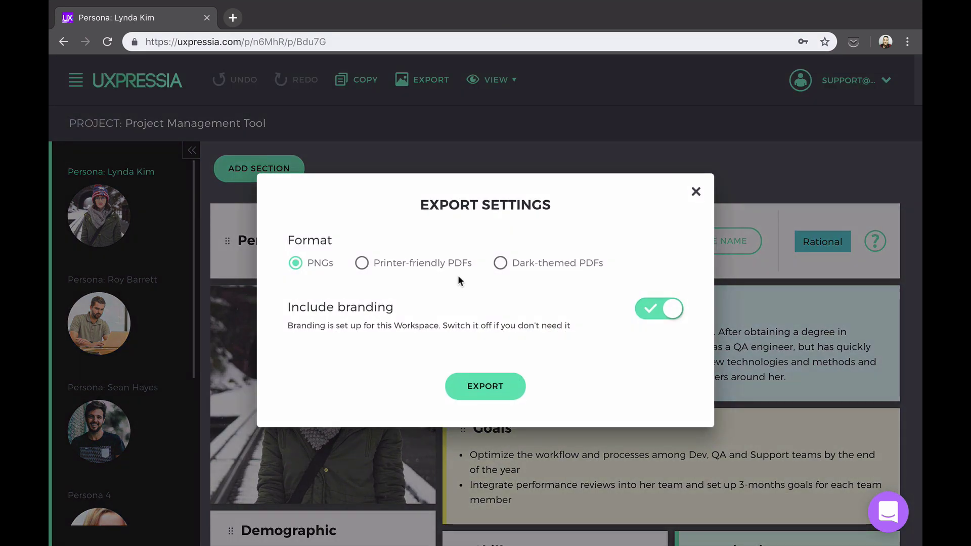
left_click(450, 262)
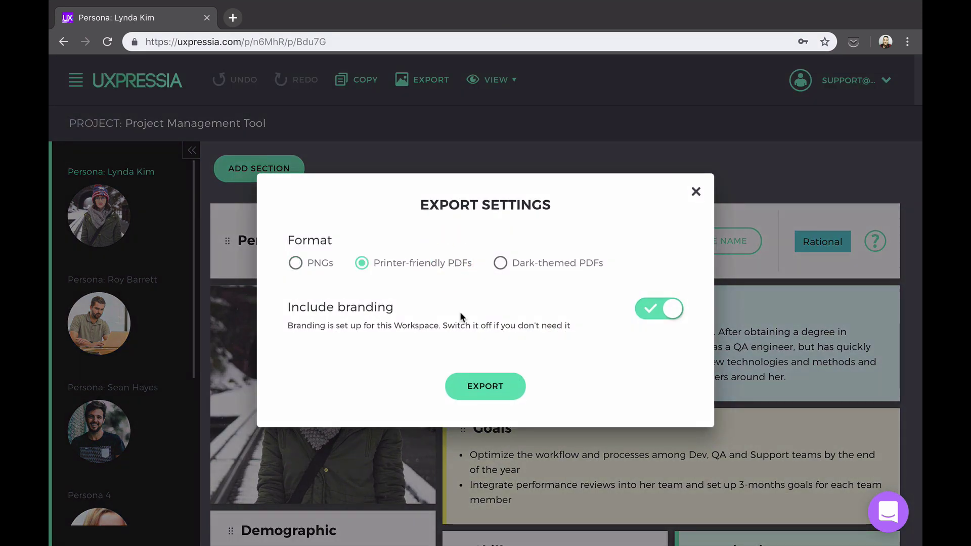
left_click(482, 388)
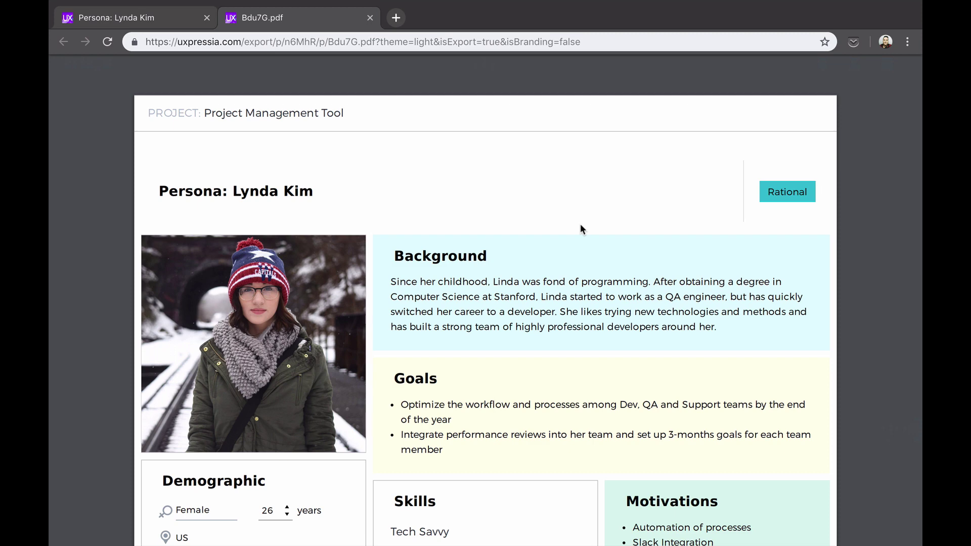
scroll(580, 225, "down", 5)
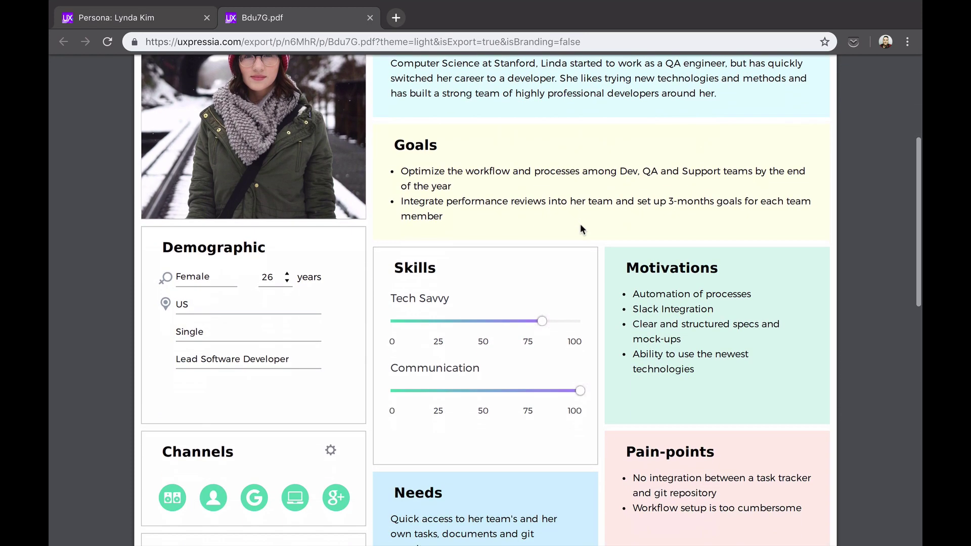
scroll(580, 228, "down", 9)
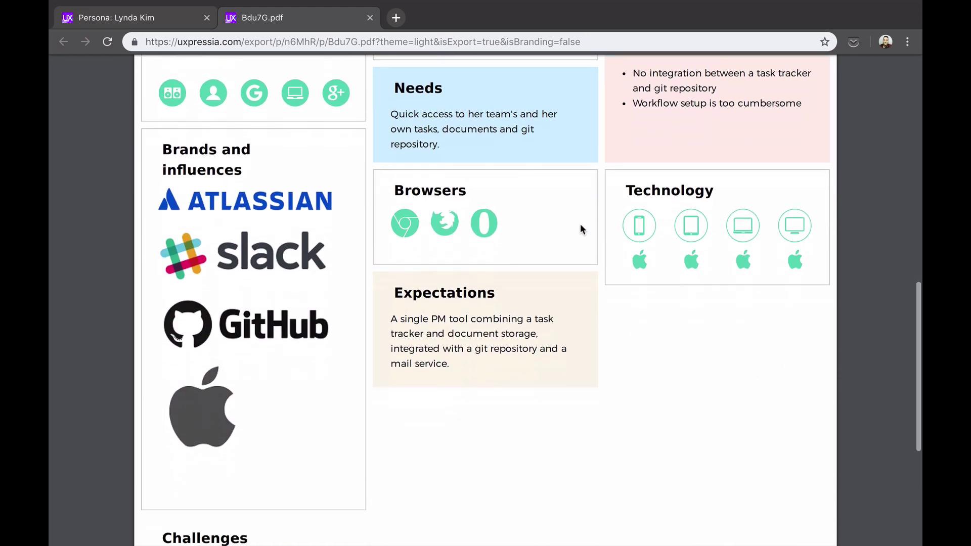
scroll(581, 224, "down", 5)
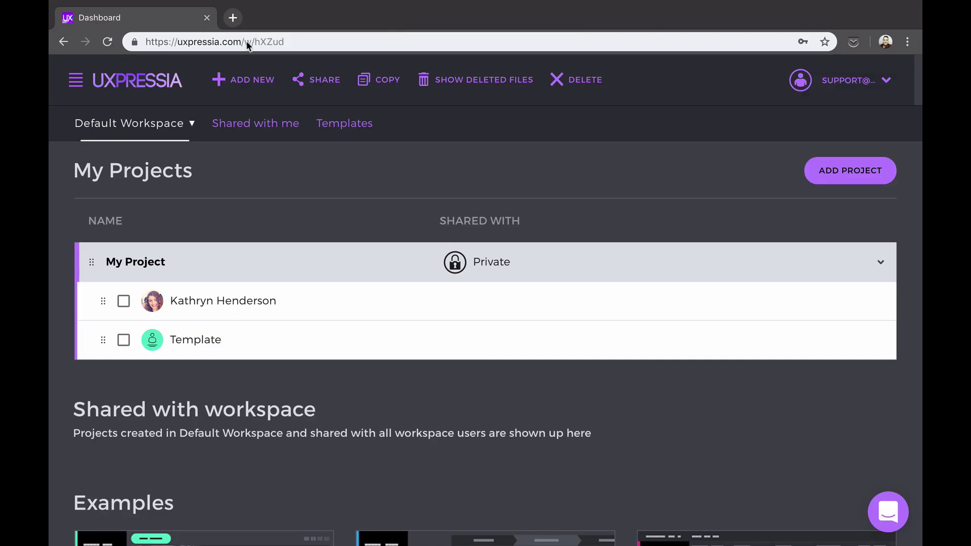
Step: Create a Linear CJM named Customer journey map 1 and open it
left_click(247, 80)
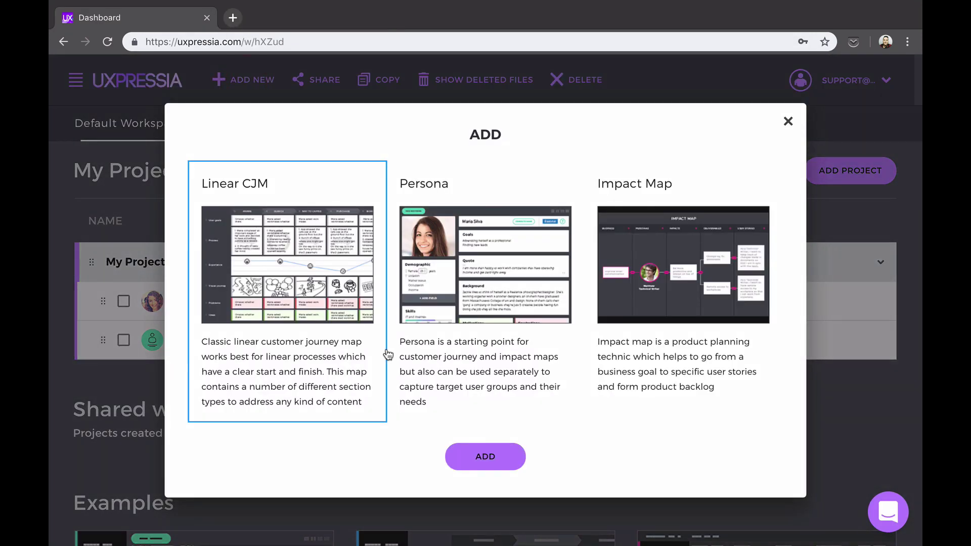
left_click(471, 457)
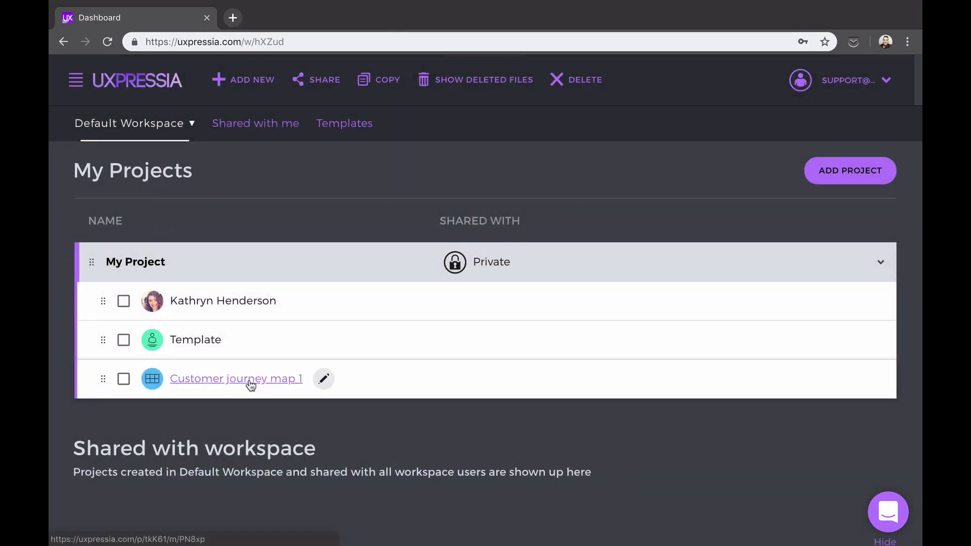
left_click(251, 384)
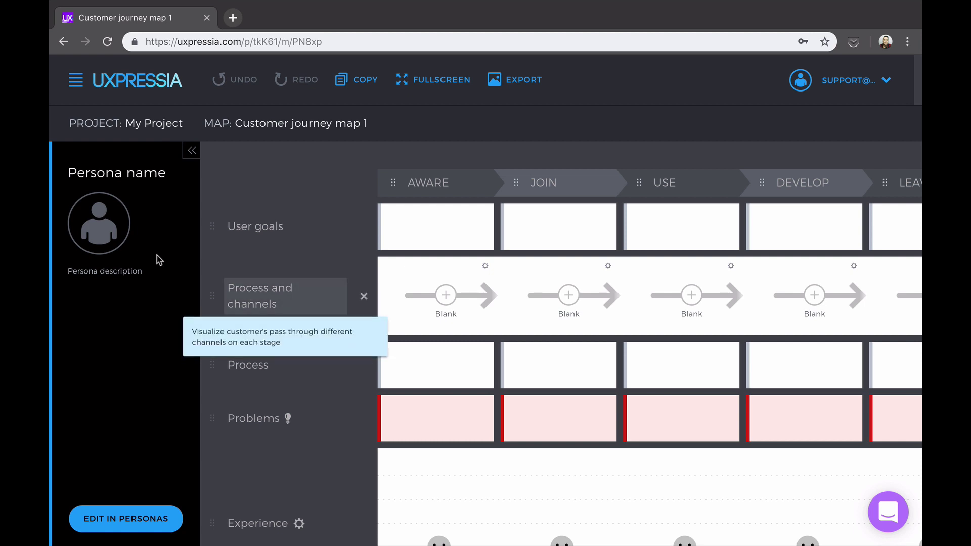
Step: Attach the previously created persona from existing personas to the journey map
left_click(116, 230)
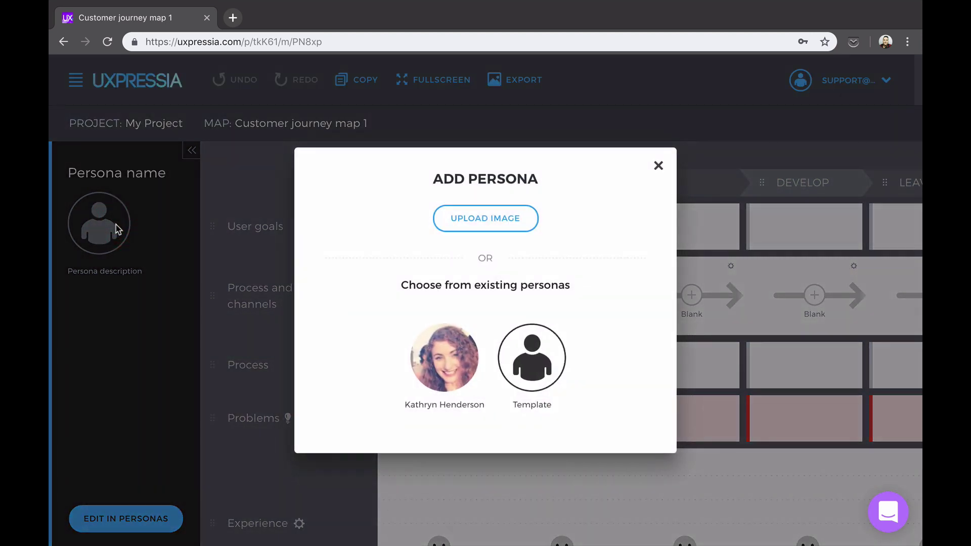
left_click(436, 369)
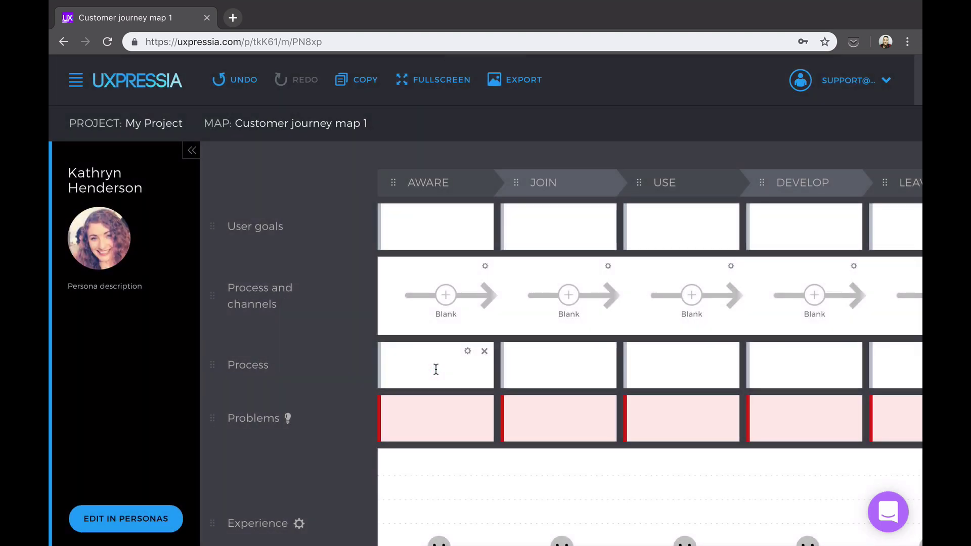
scroll(438, 327, "right", 2)
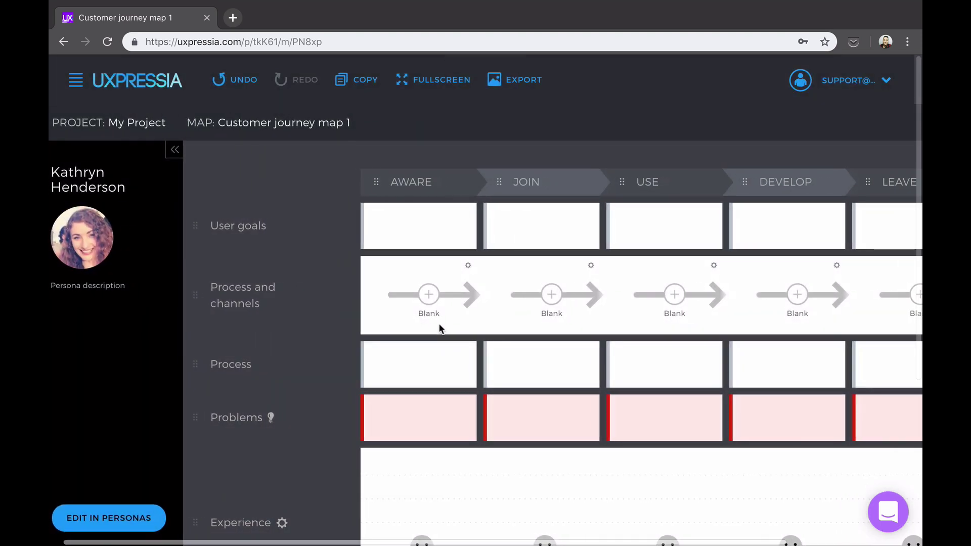
scroll(438, 324, "right", 2)
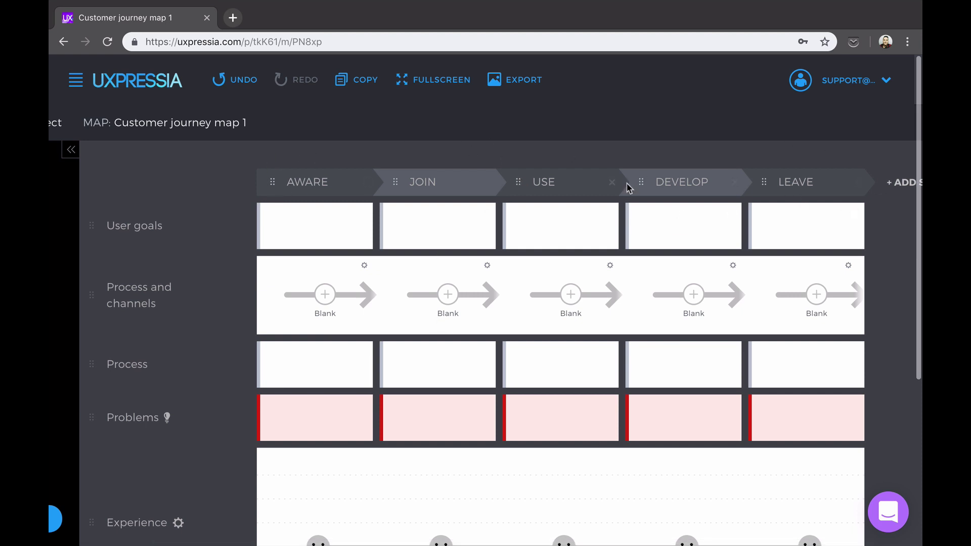
Step: Experiment with stages (AWARE rename, new stage, dragging DEVELOP), then undo to the original order
double_click(321, 181)
type("ASDAE")
key("Escape")
scroll(590, 178, "right", 2)
left_click(874, 185)
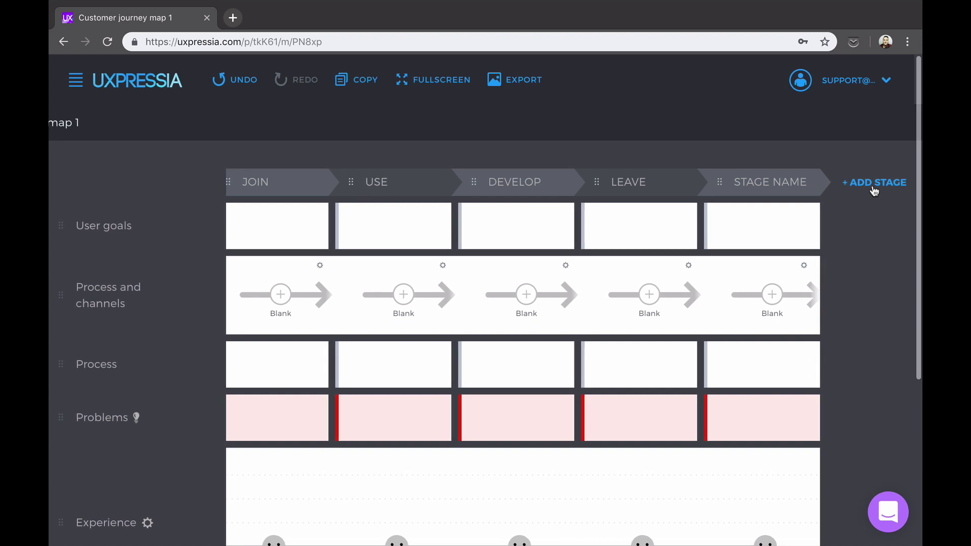
scroll(870, 187, "left", 3)
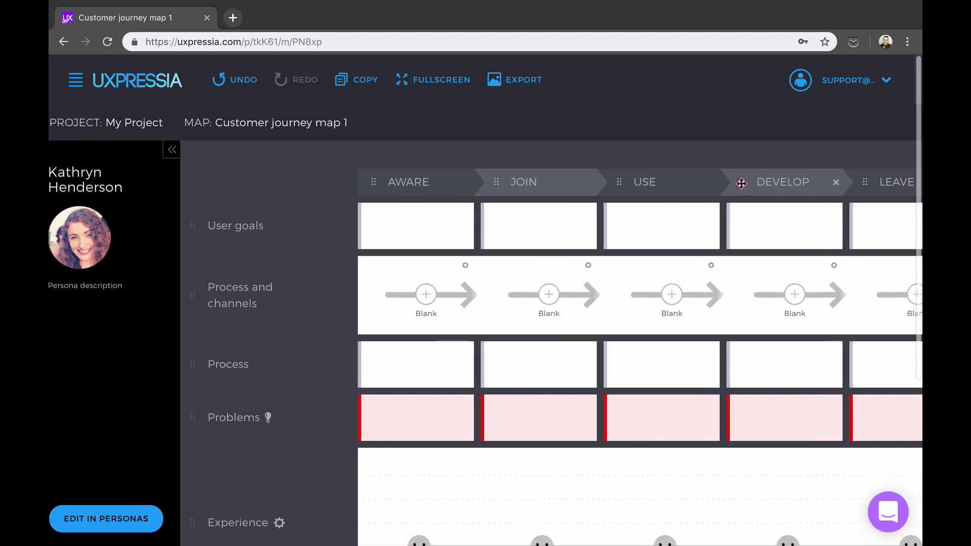
mouse_move(741, 183)
left_mouse_down()
mouse_move(617, 211)
mouse_move(582, 199)
mouse_move(582, 184)
mouse_move(733, 184)
left_mouse_up()
scroll(759, 220, "down", 1)
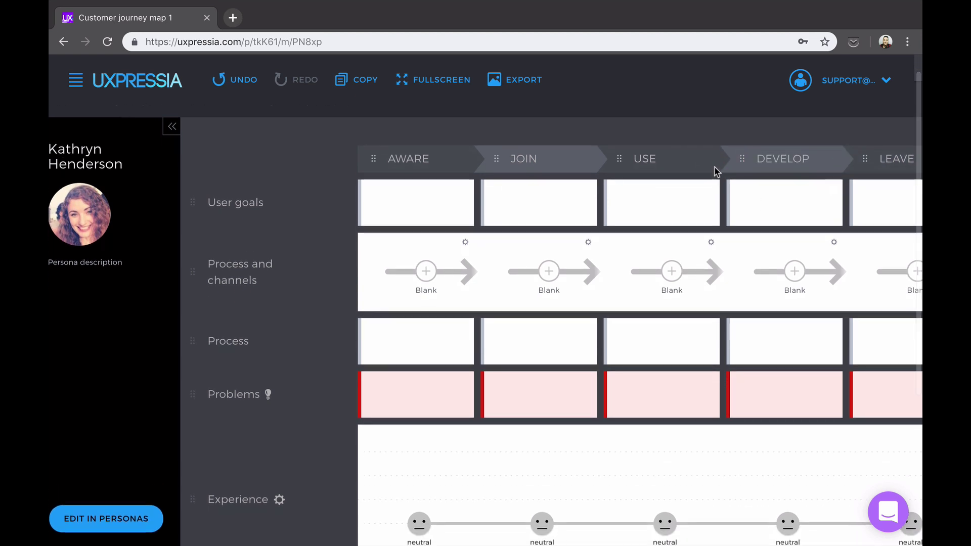
left_click(229, 83)
Step: Drag the Experience row above Problems so it follows Process directly
scroll(496, 304, "down", 1)
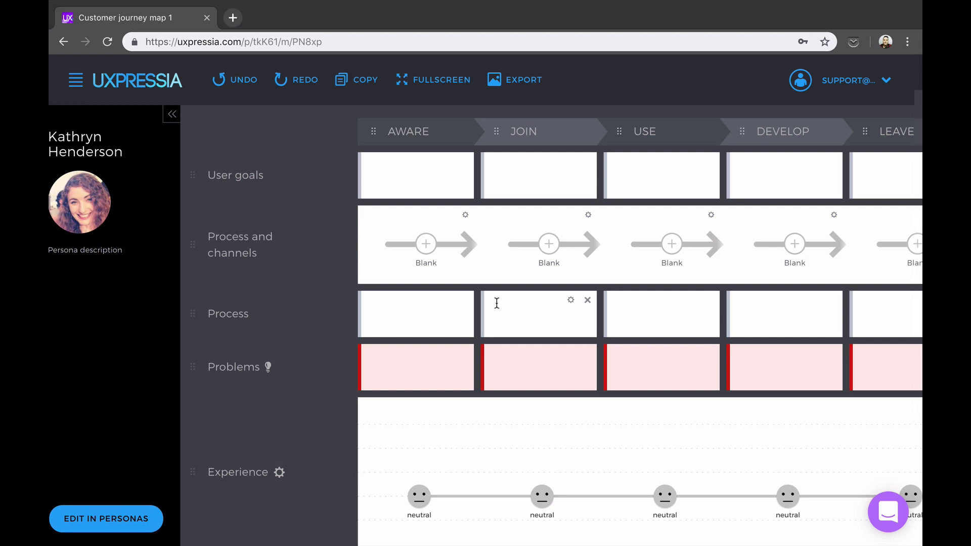
scroll(497, 303, "down", 2)
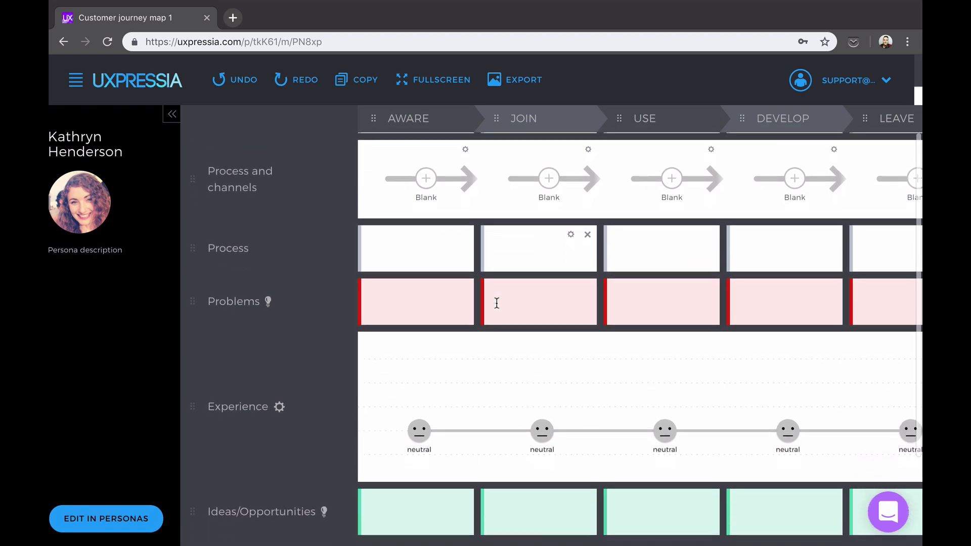
scroll(497, 303, "up", 1)
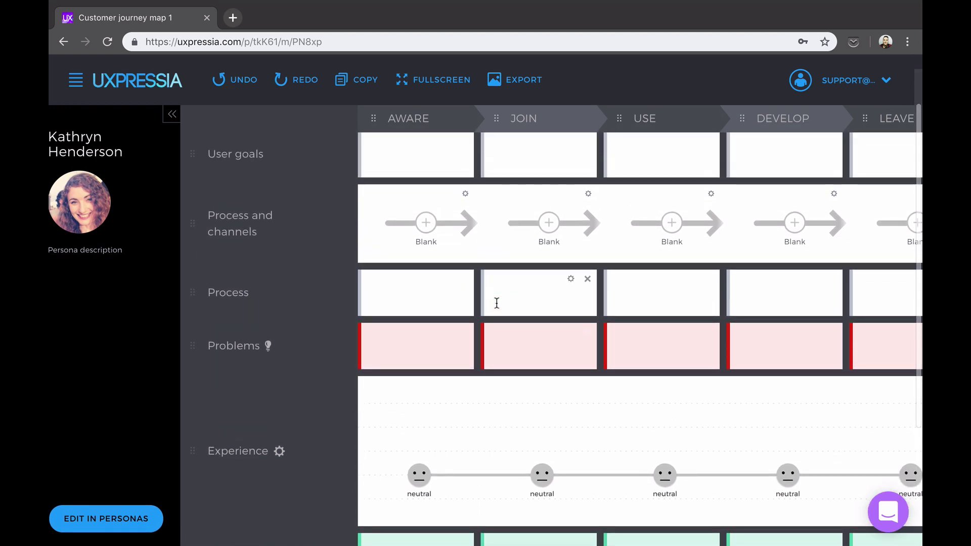
scroll(497, 303, "up", 1)
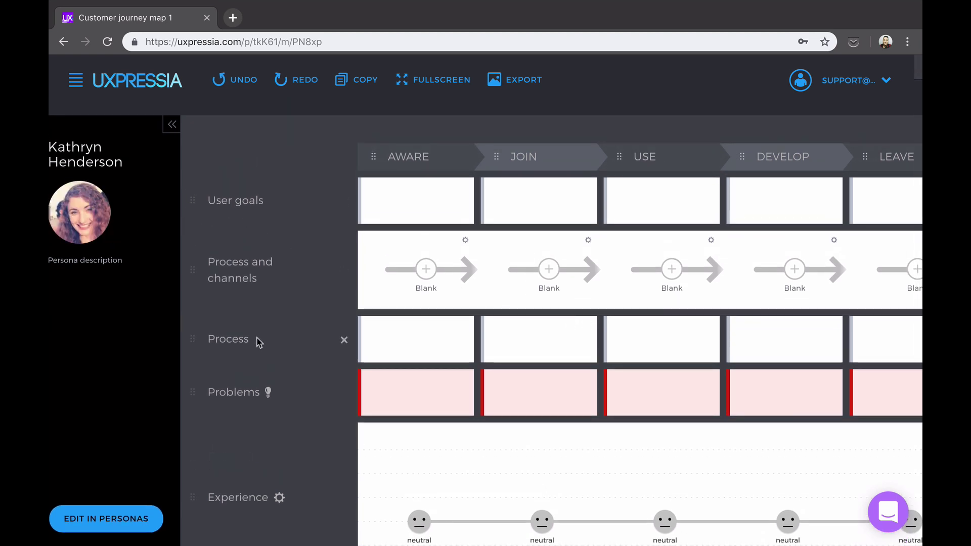
scroll(259, 342, "down", 1)
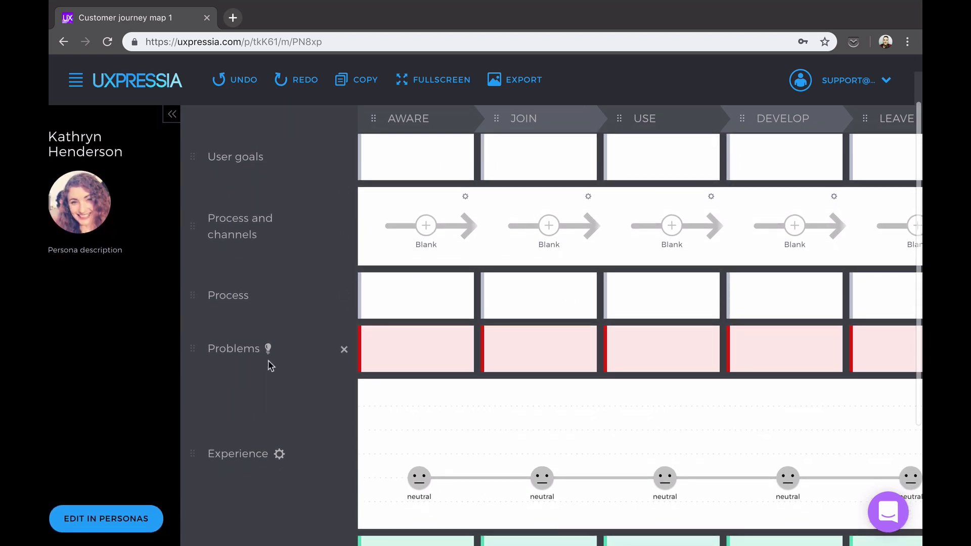
mouse_move(232, 338)
scroll(231, 338, "down", 2)
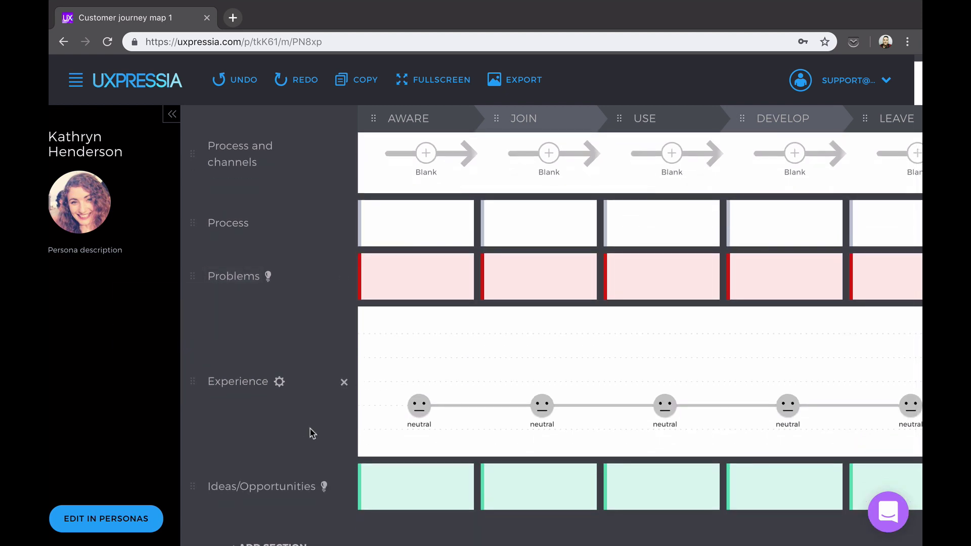
scroll(342, 423, "up", 2)
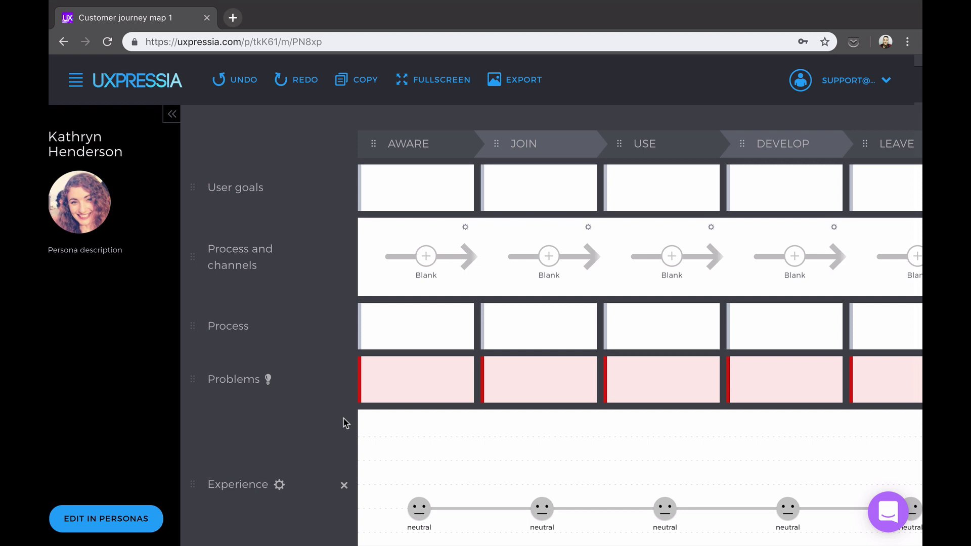
scroll(346, 422, "down", 2)
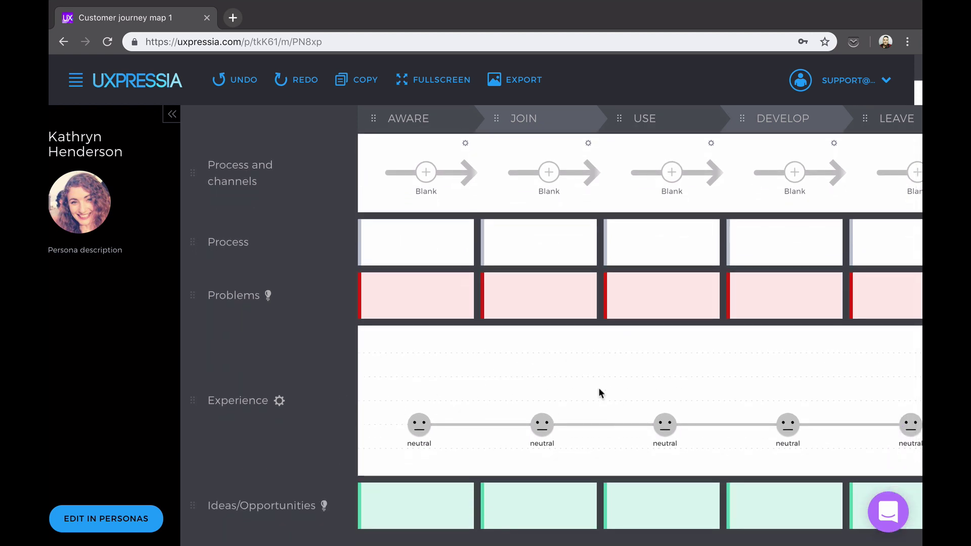
scroll(601, 392, "down", 2)
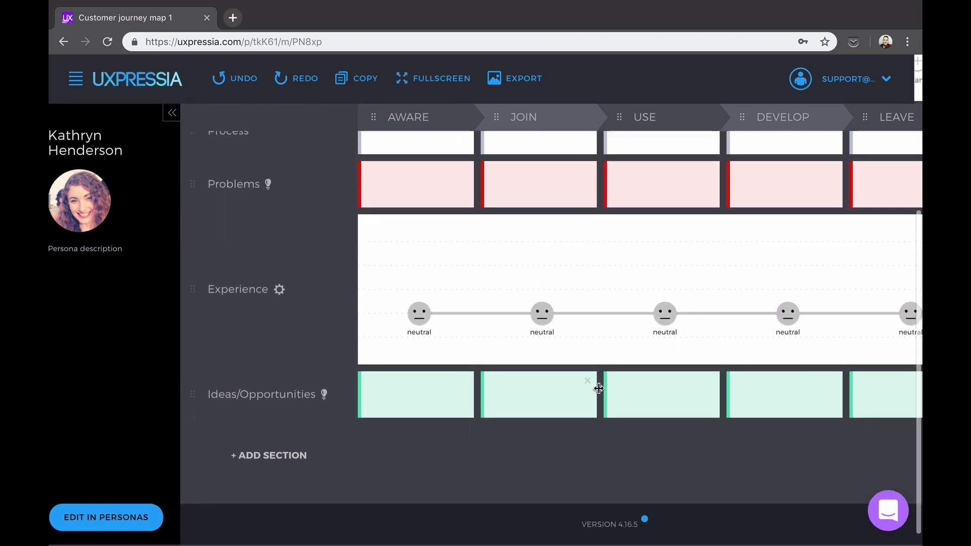
left_click(248, 286)
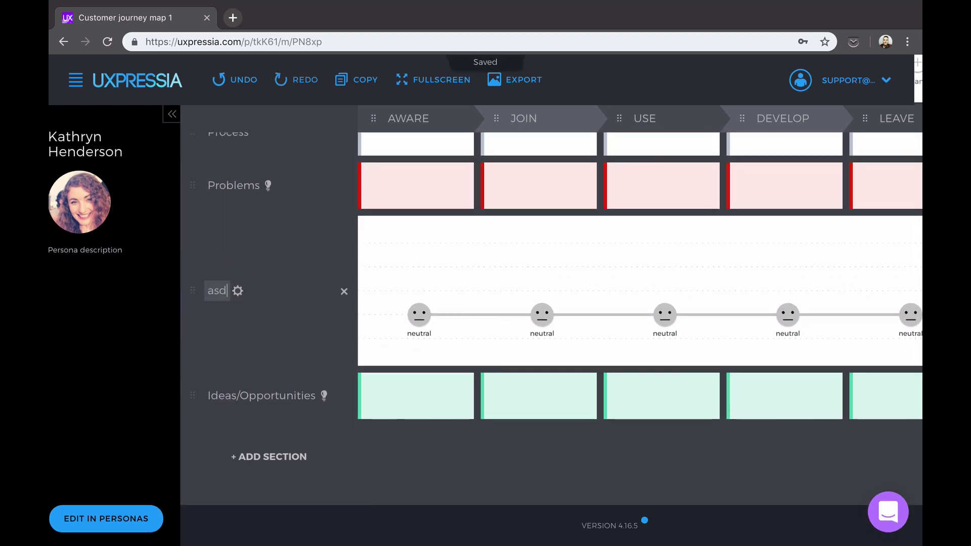
left_click_drag(193, 290, 195, 163)
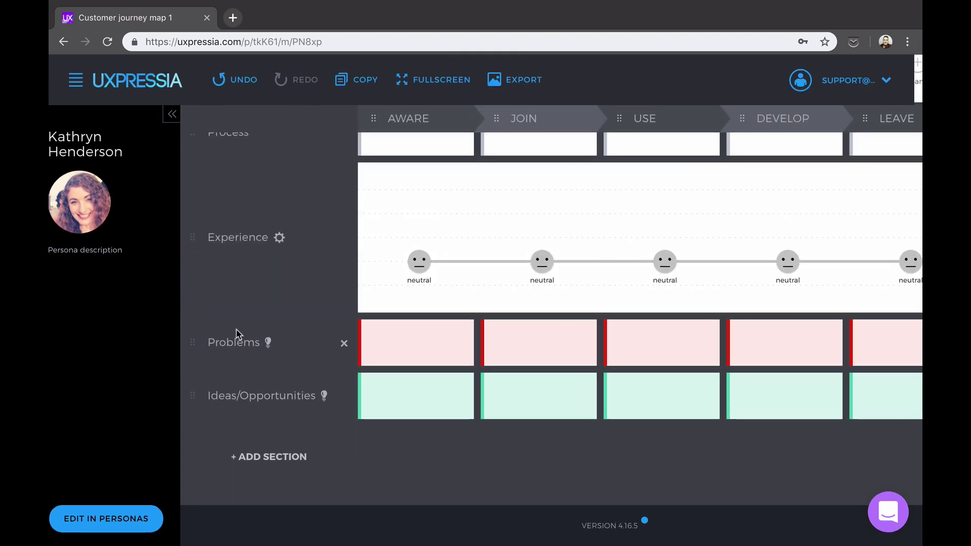
Step: Add a User expectations section to Customer journey map 1 from the section type list
left_click(255, 458)
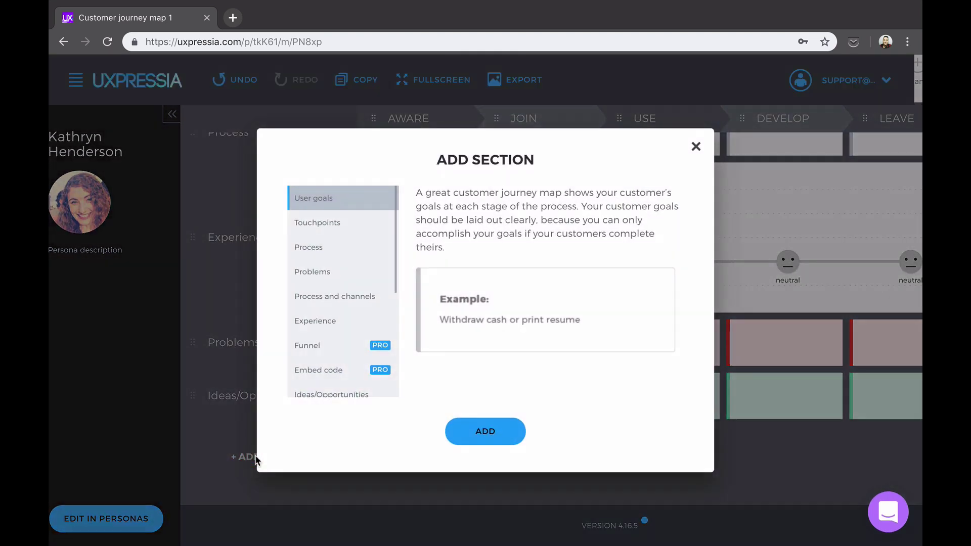
scroll(362, 238, "down", 5)
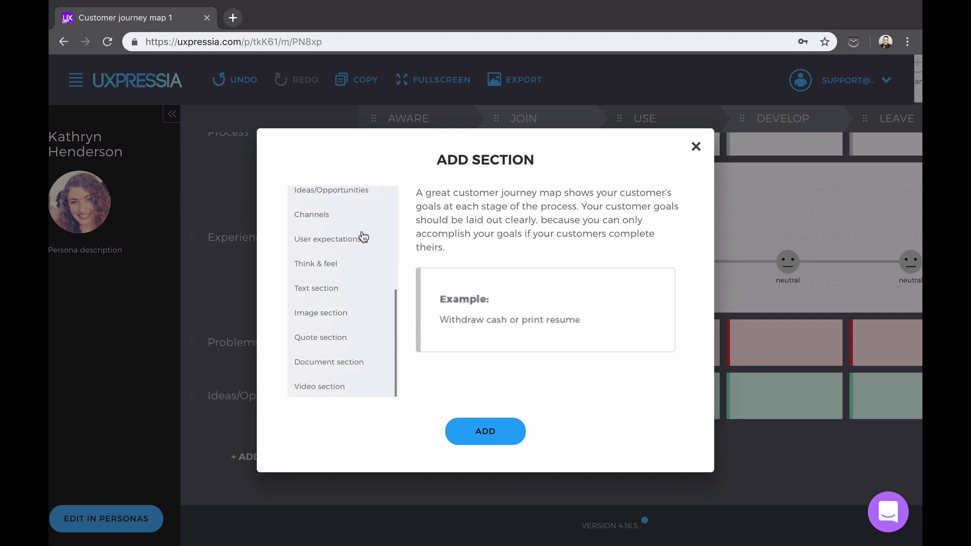
left_click(363, 238)
left_click(521, 433)
scroll(539, 436, "up", 5)
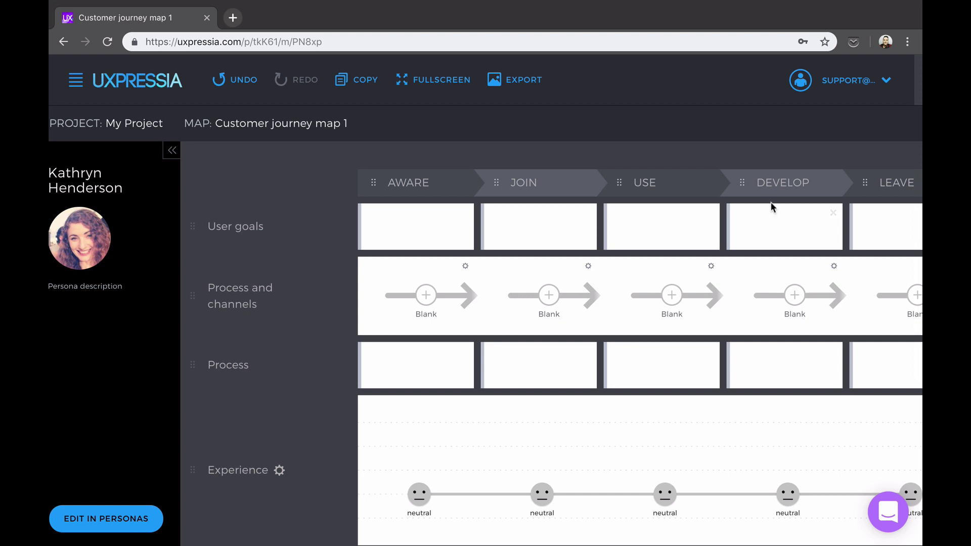
Step: Go to Workspaces from the account menu, then check the Default Workspace name field and workspace list
left_click(859, 83)
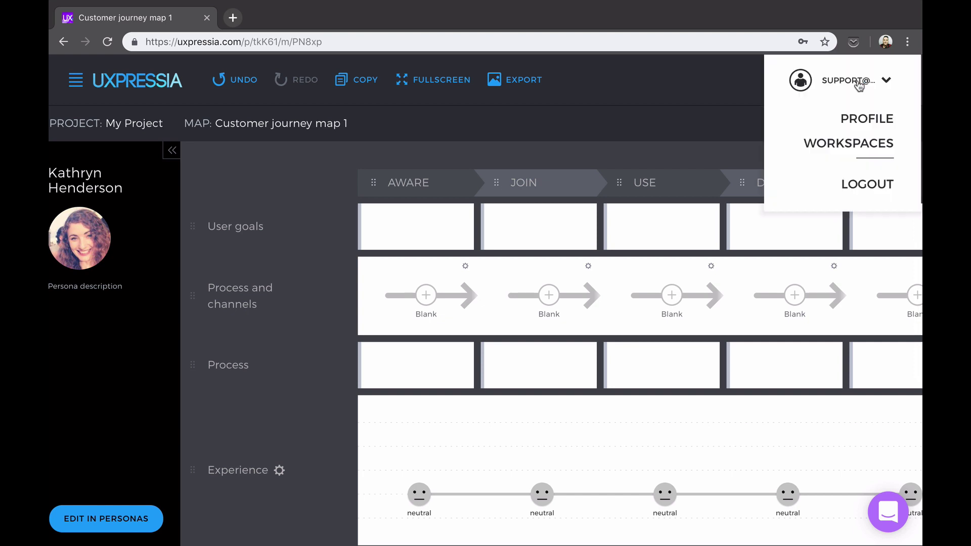
left_click(865, 147)
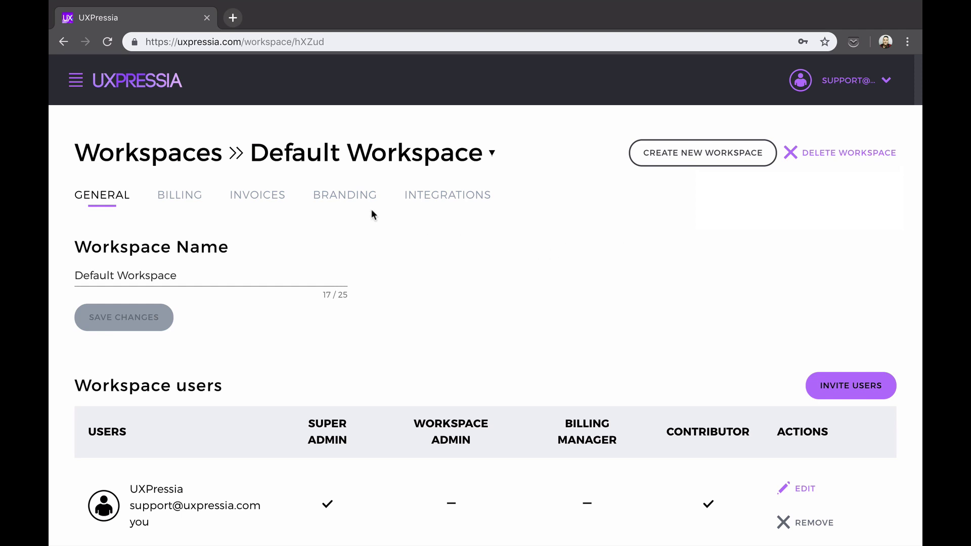
left_click(206, 276)
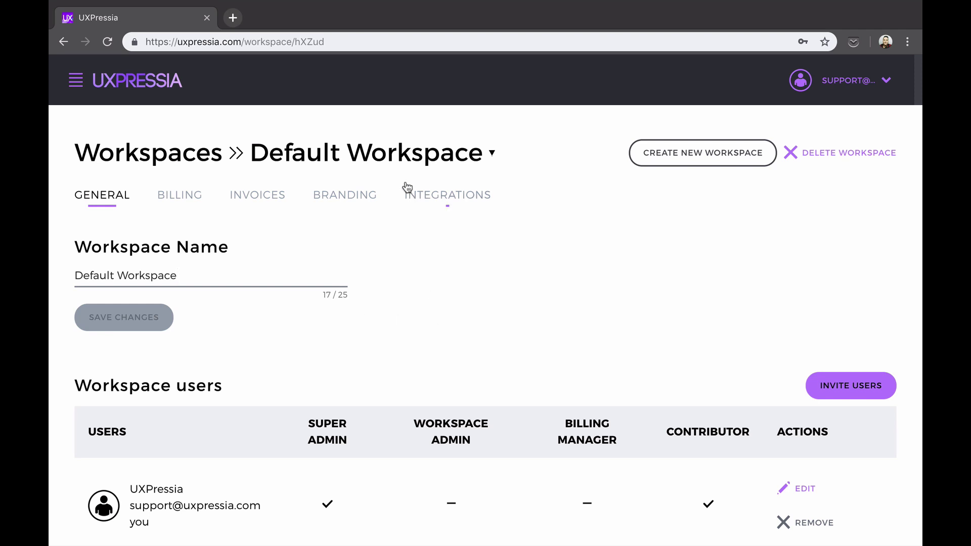
left_click(396, 155)
left_click(396, 155)
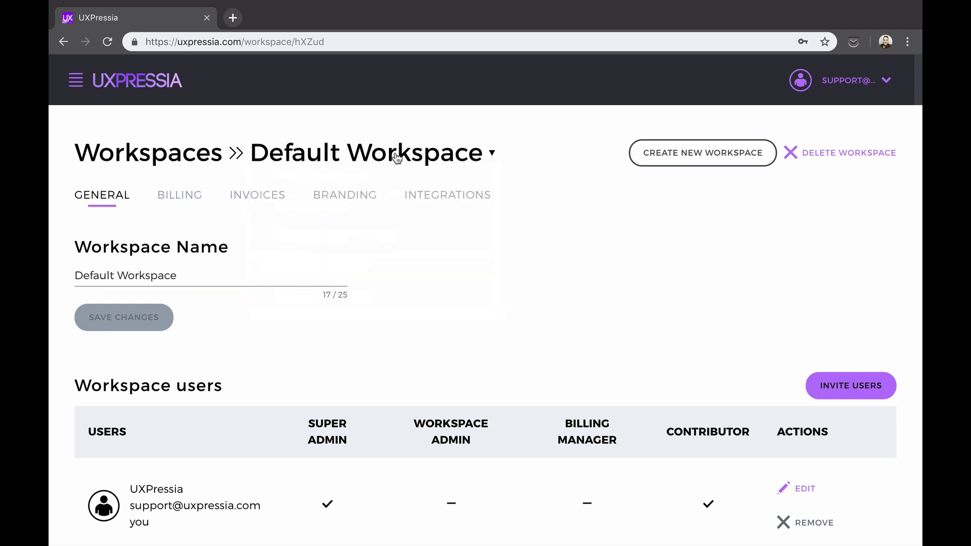
Step: Open the Invite users form, focus the Emails field, and try the still-disabled INVITE button
left_click(832, 385)
left_click(268, 228)
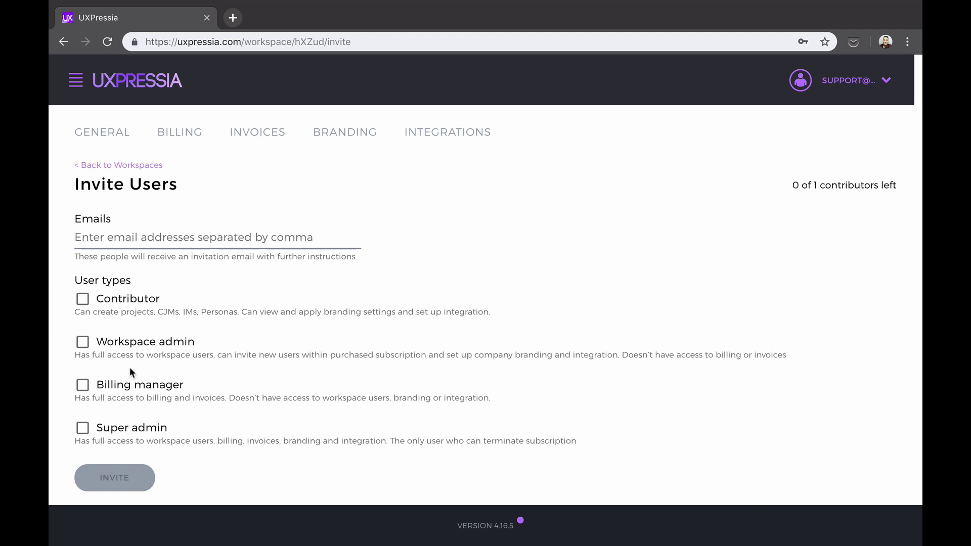
left_click(99, 482)
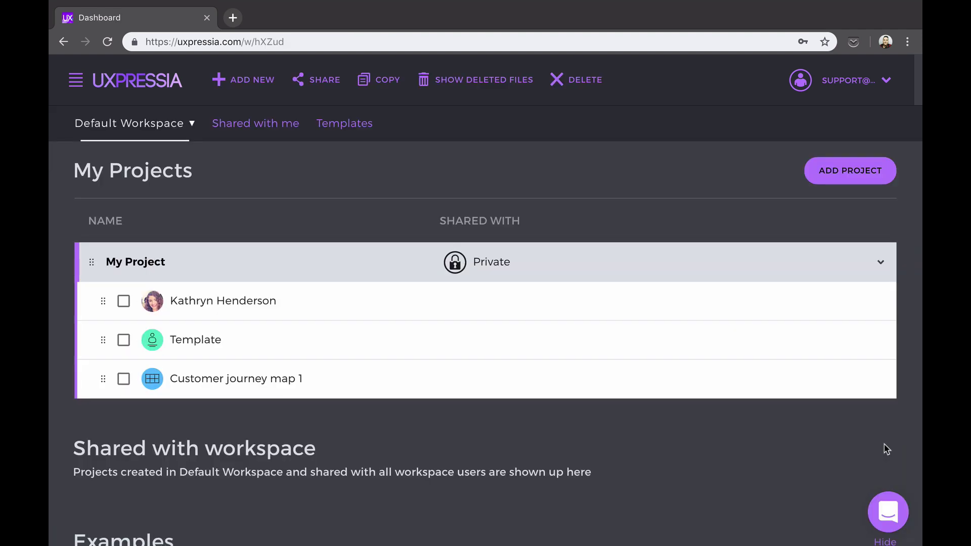
Step: Open the Intercom support chat from the bubble in the dashboard's bottom-right corner
left_click(891, 516)
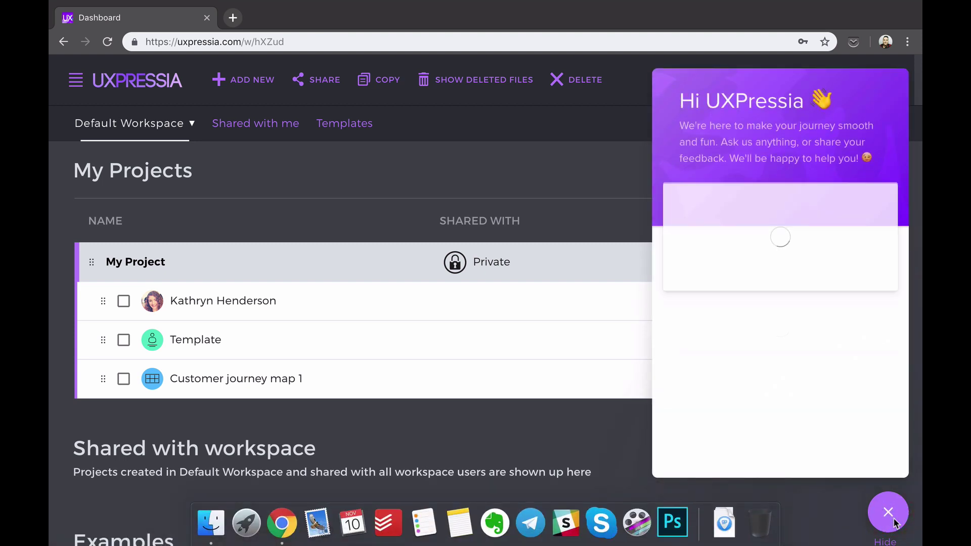